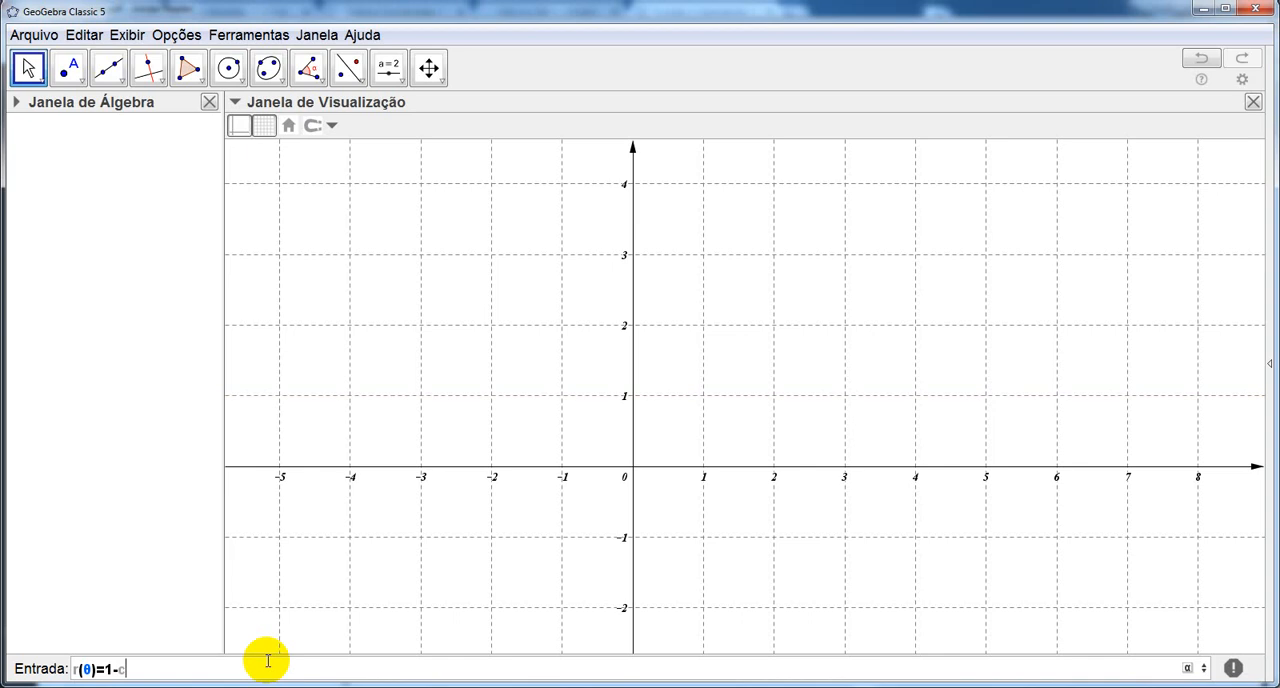
# Complete and enter the polar function r(θ)=1-cos(θ) as a new algebra object.
pyautogui.press('Return')
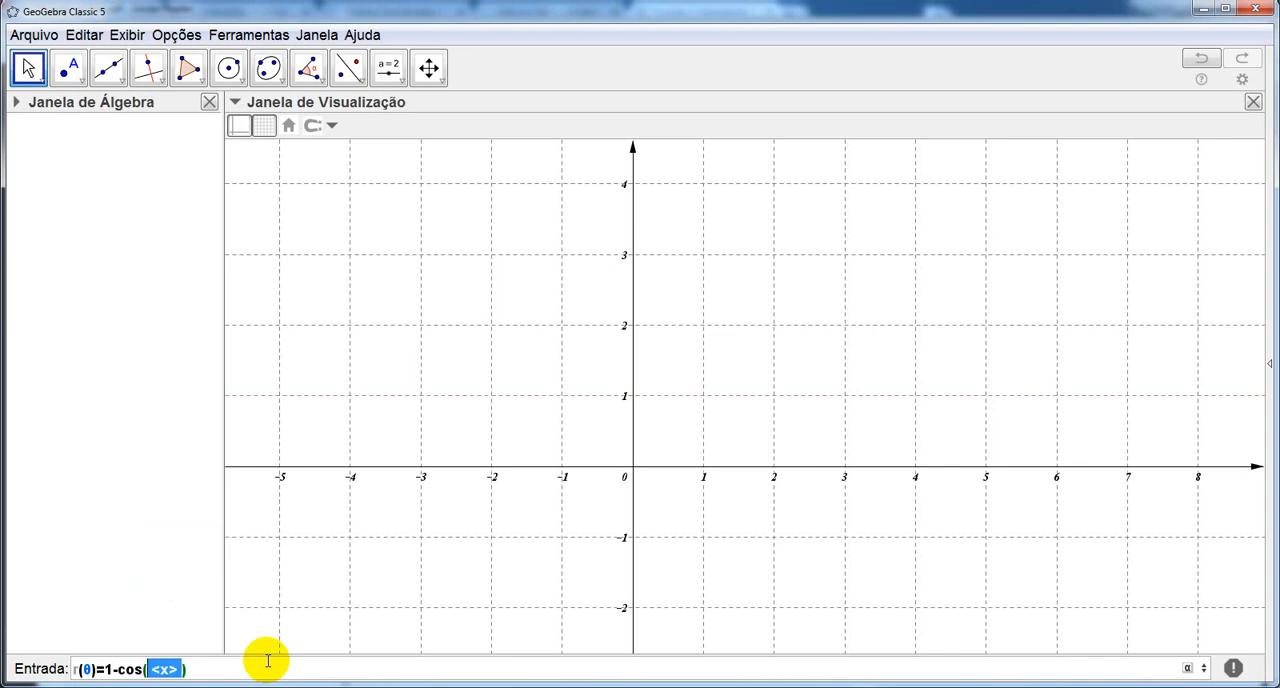
pyautogui.click(1188, 668)
pyautogui.click(1146, 549)
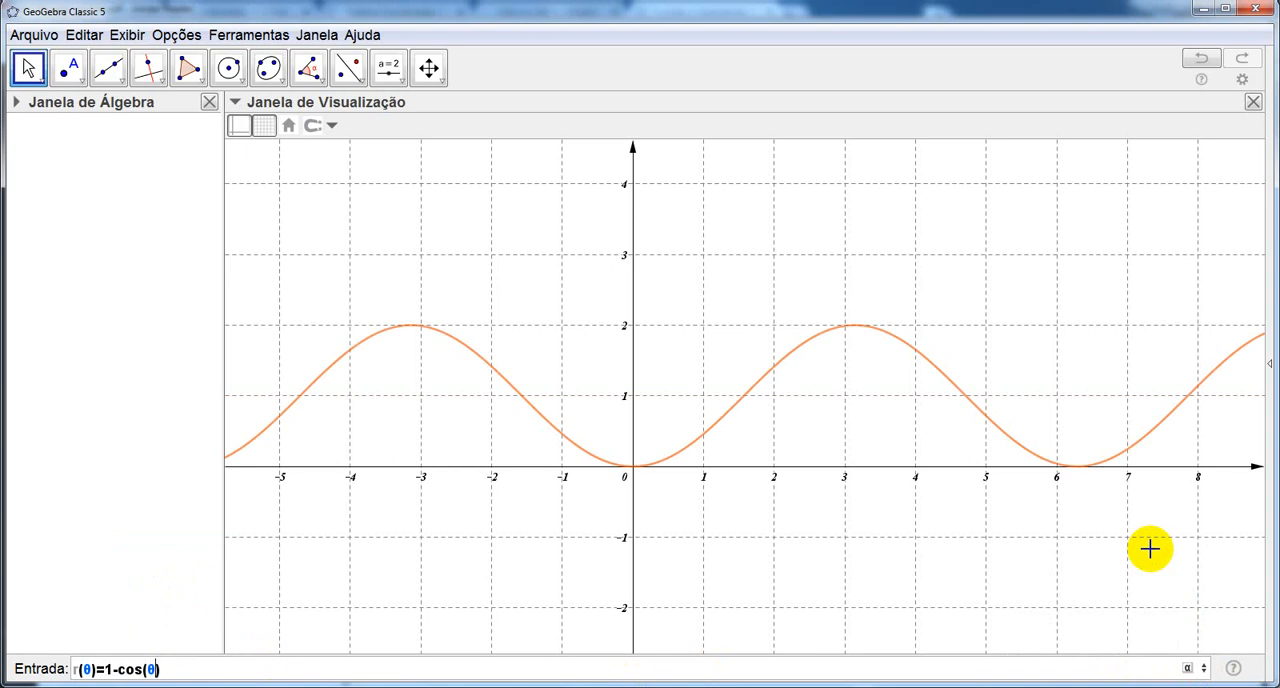
pyautogui.press('Return')
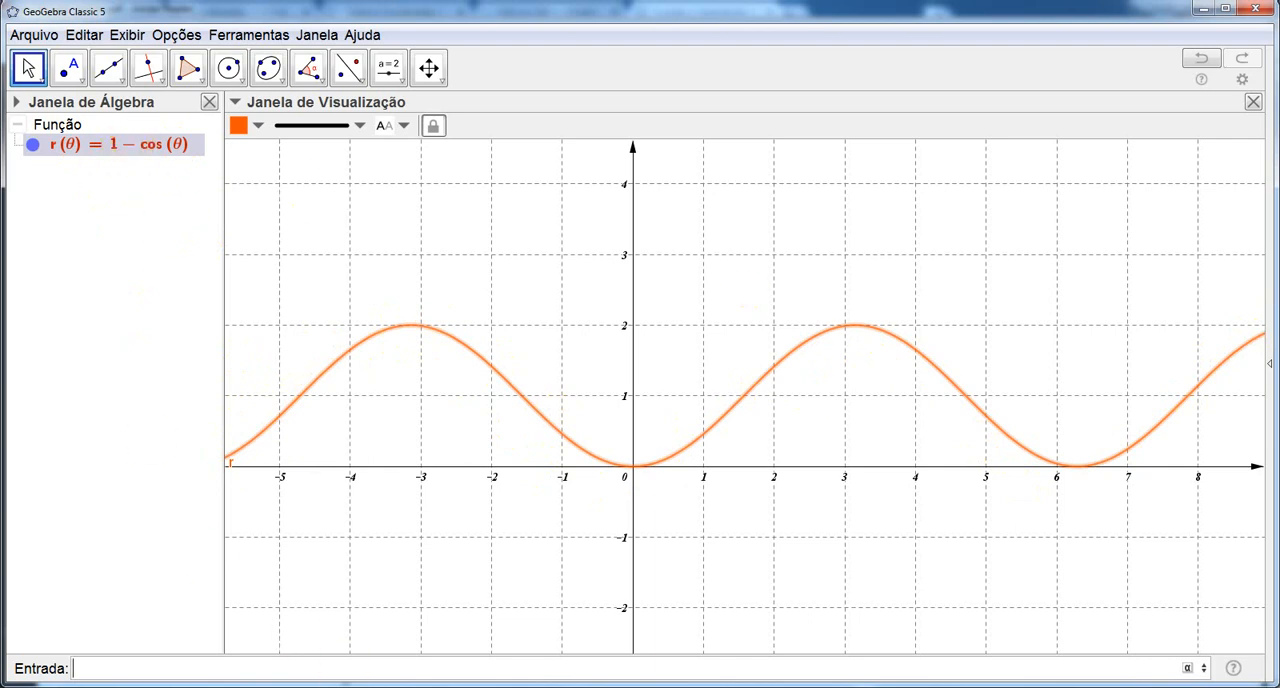
# Switch to the coordenadas polares PDF in Adobe Reader and examine the formulas expressing x and y through r and θ.
pyautogui.hotkey('alt', 'Tab')
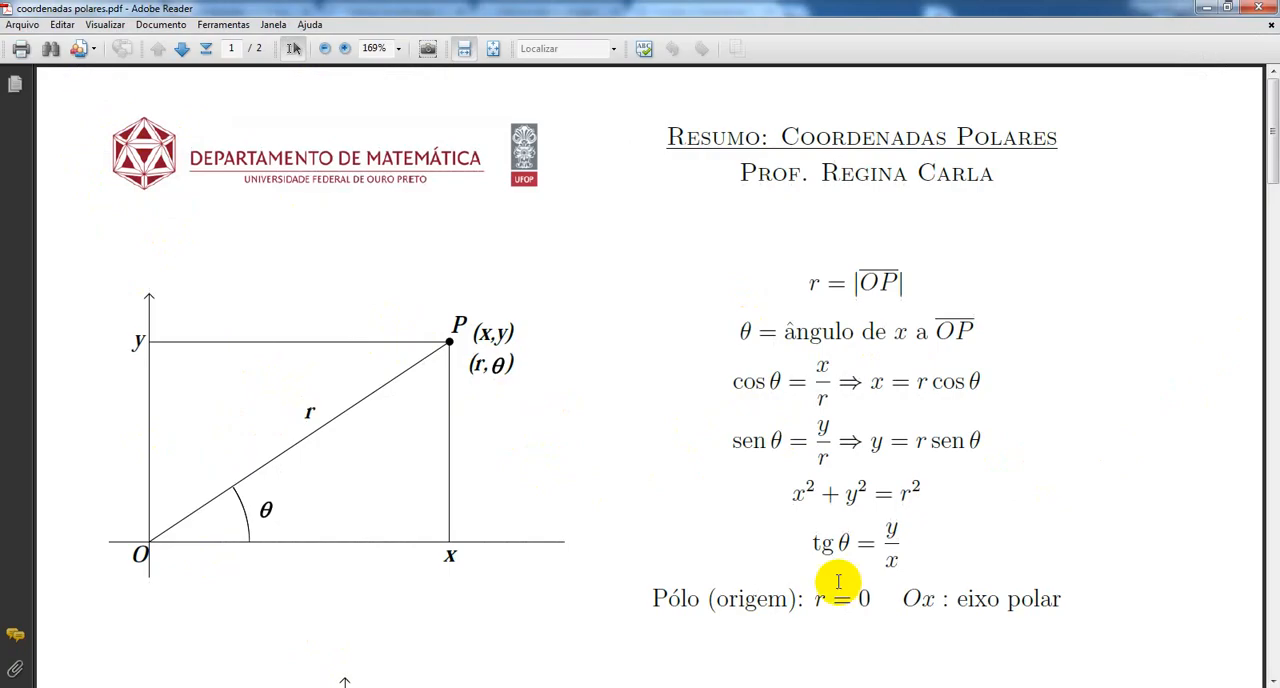
pyautogui.moveTo(872, 384); pyautogui.dragTo(1004, 382)
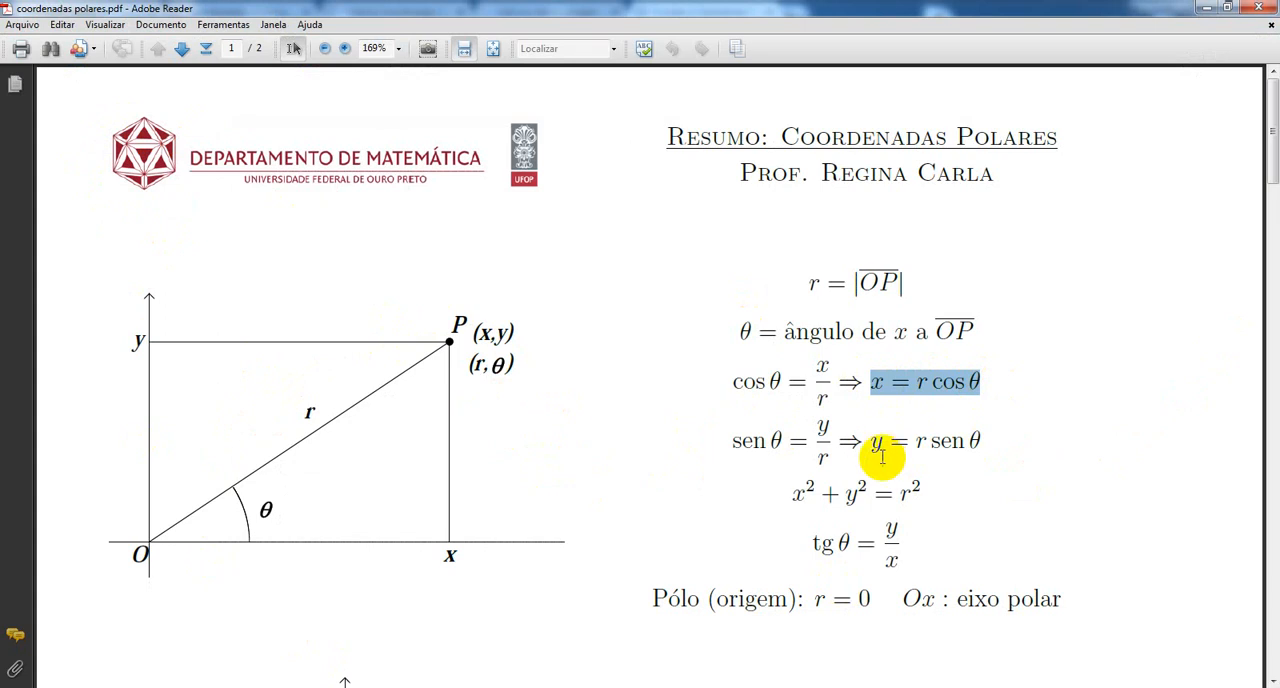
pyautogui.moveTo(868, 441); pyautogui.dragTo(965, 440)
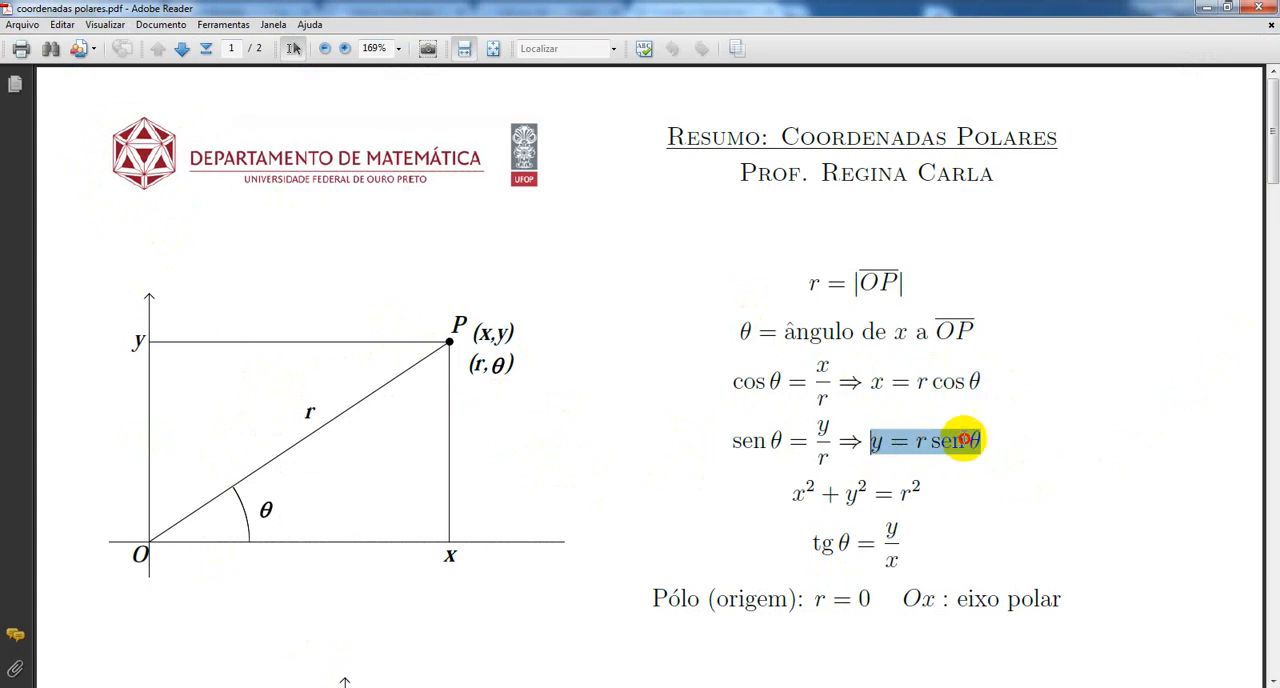
pyautogui.click(1006, 393)
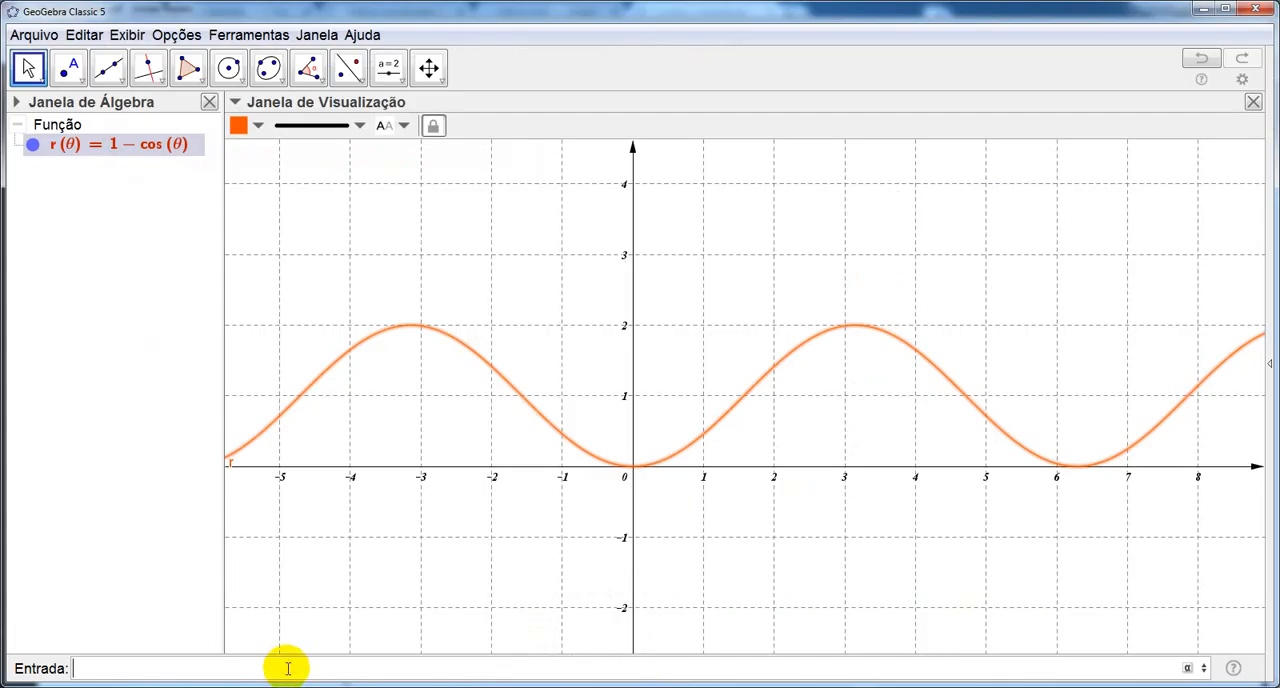
# Begin a two-expression Curva command in GeoGebra with r(t)*cos(t) as its first expression.
pyautogui.click(576, 650)
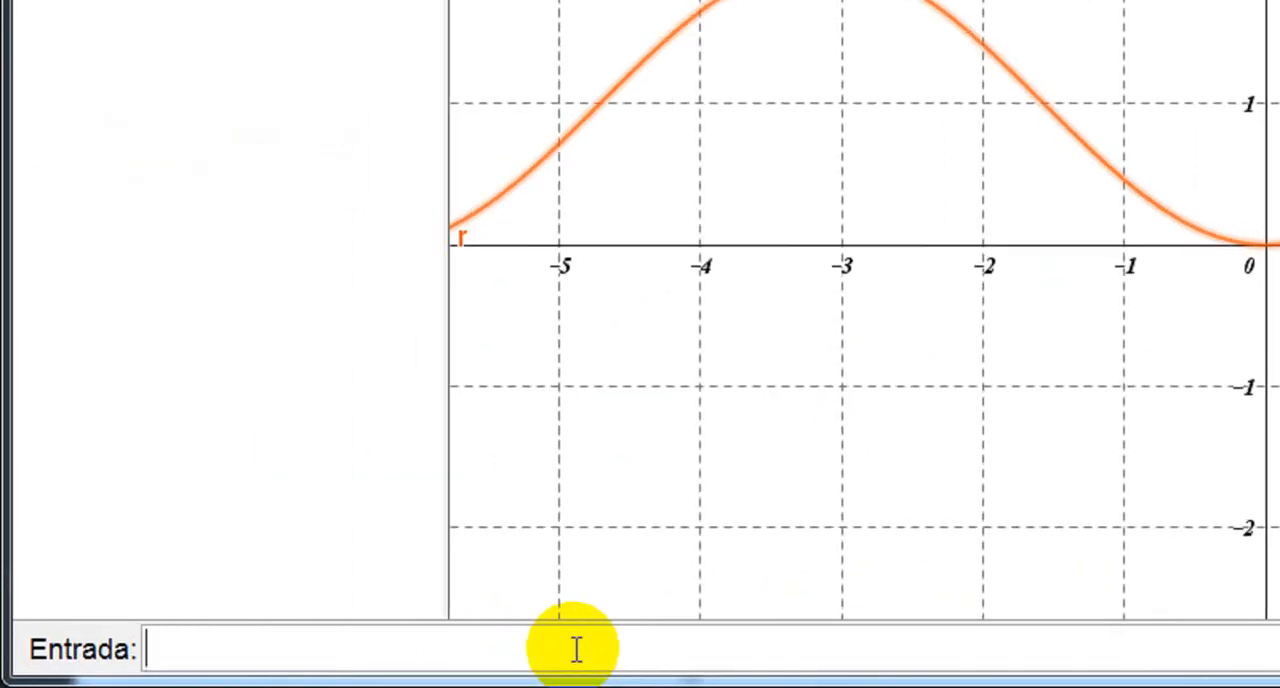
pyautogui.write('curv')
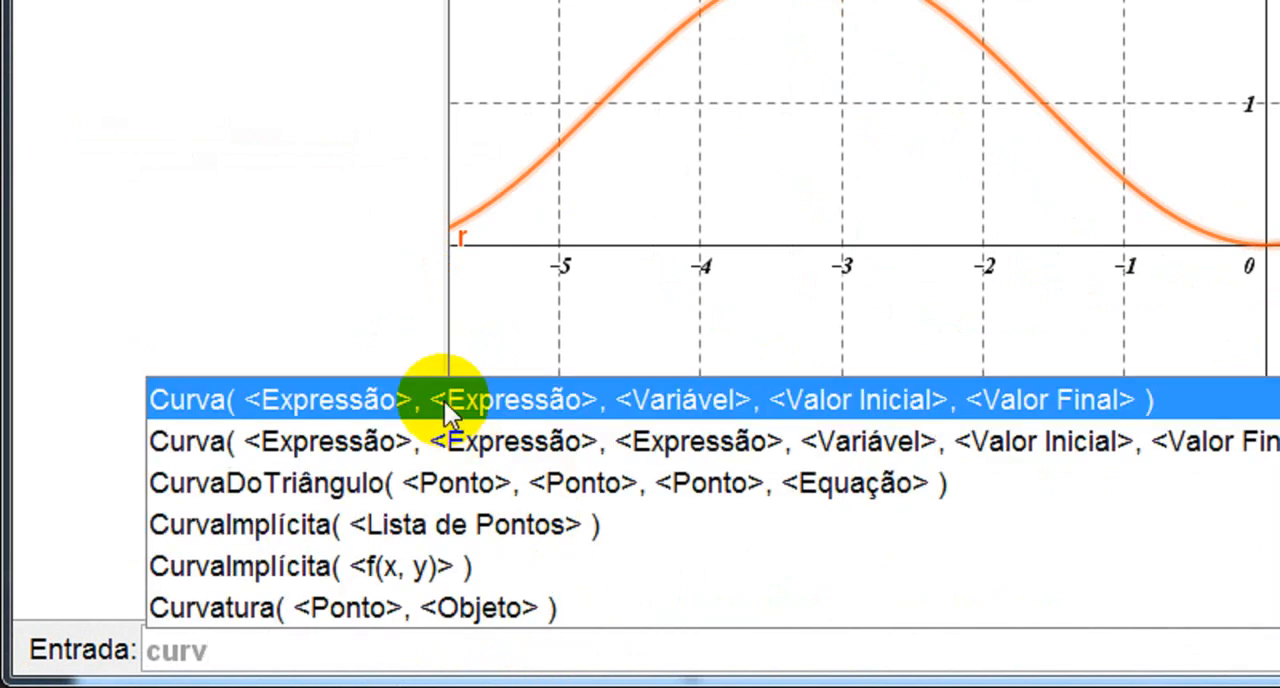
pyautogui.click(316, 406)
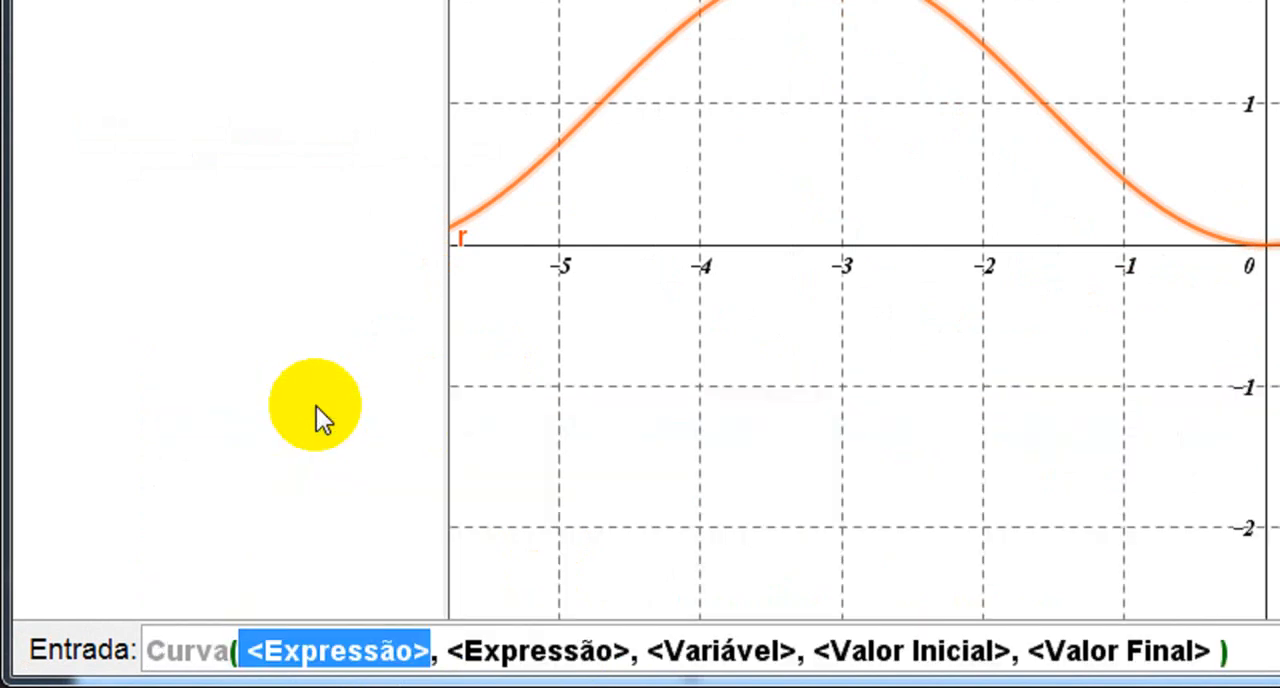
pyautogui.write('r(t)')
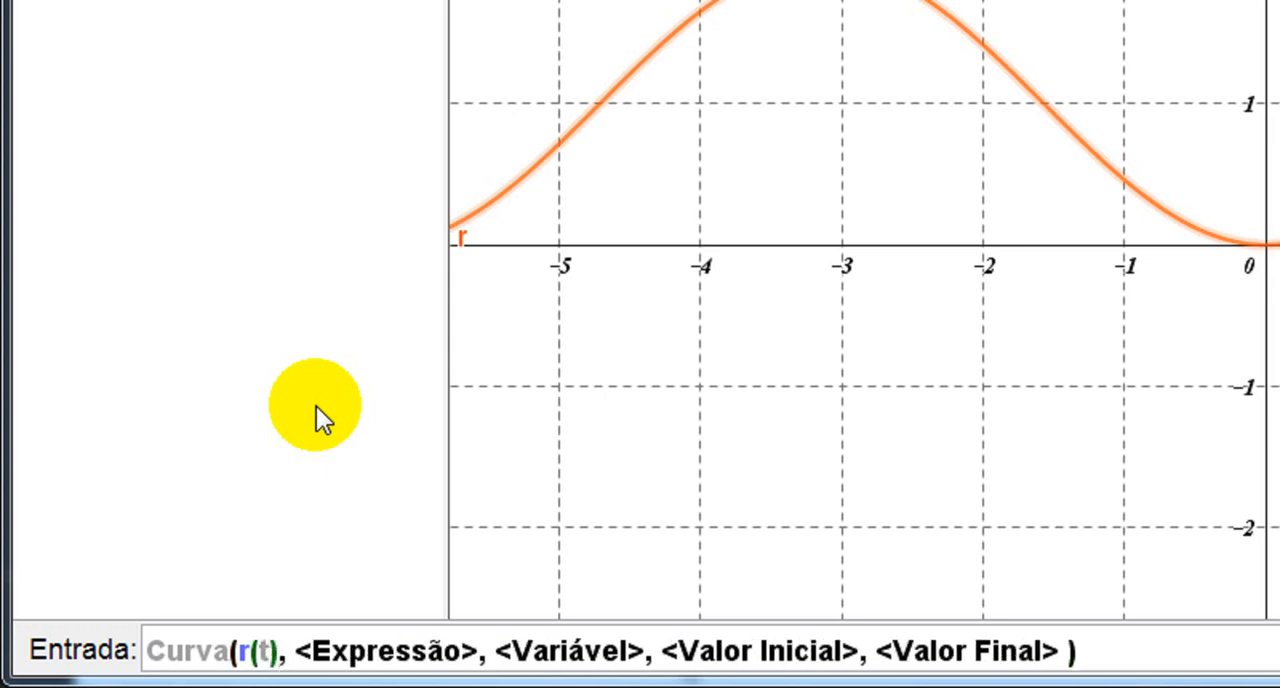
pyautogui.write('*')
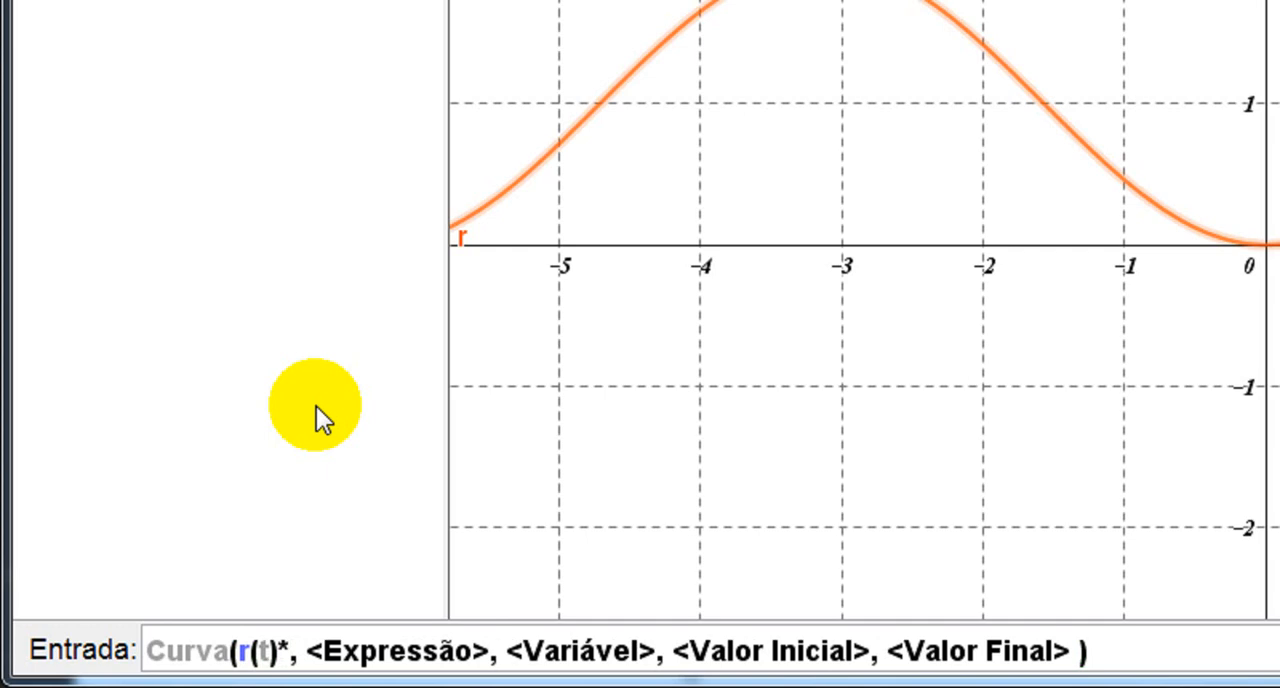
pyautogui.write('cos')
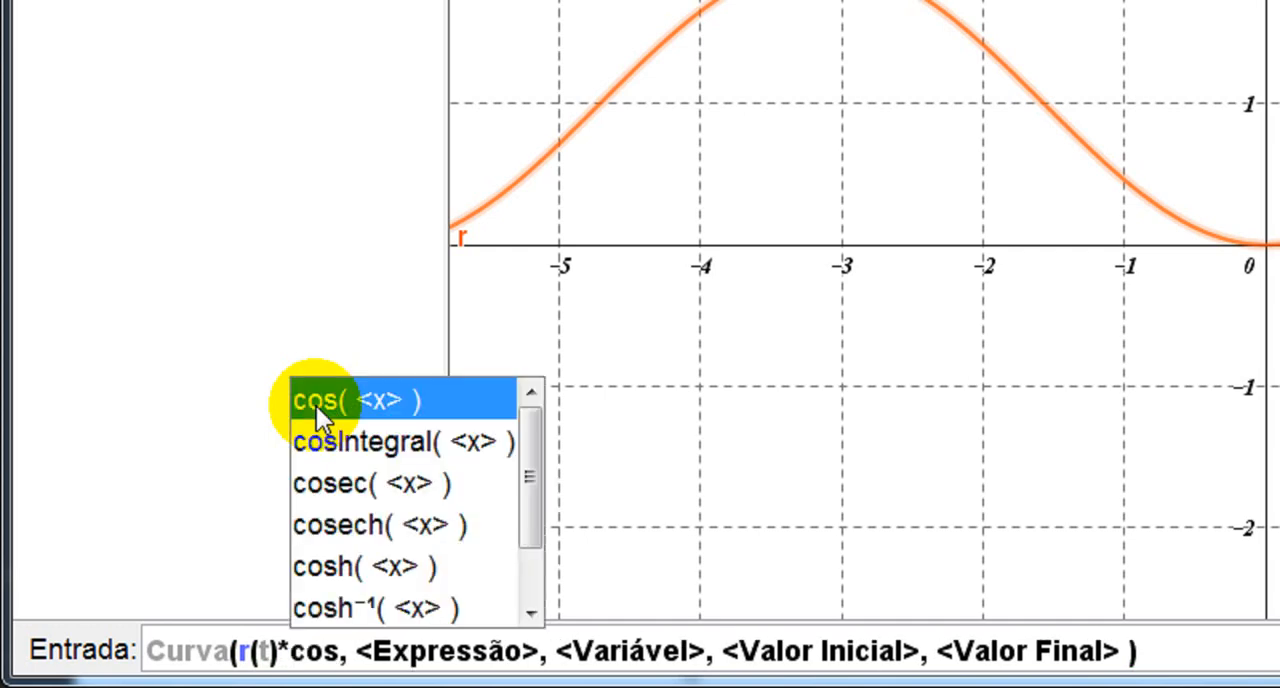
pyautogui.press('Return')
pyautogui.write('t')
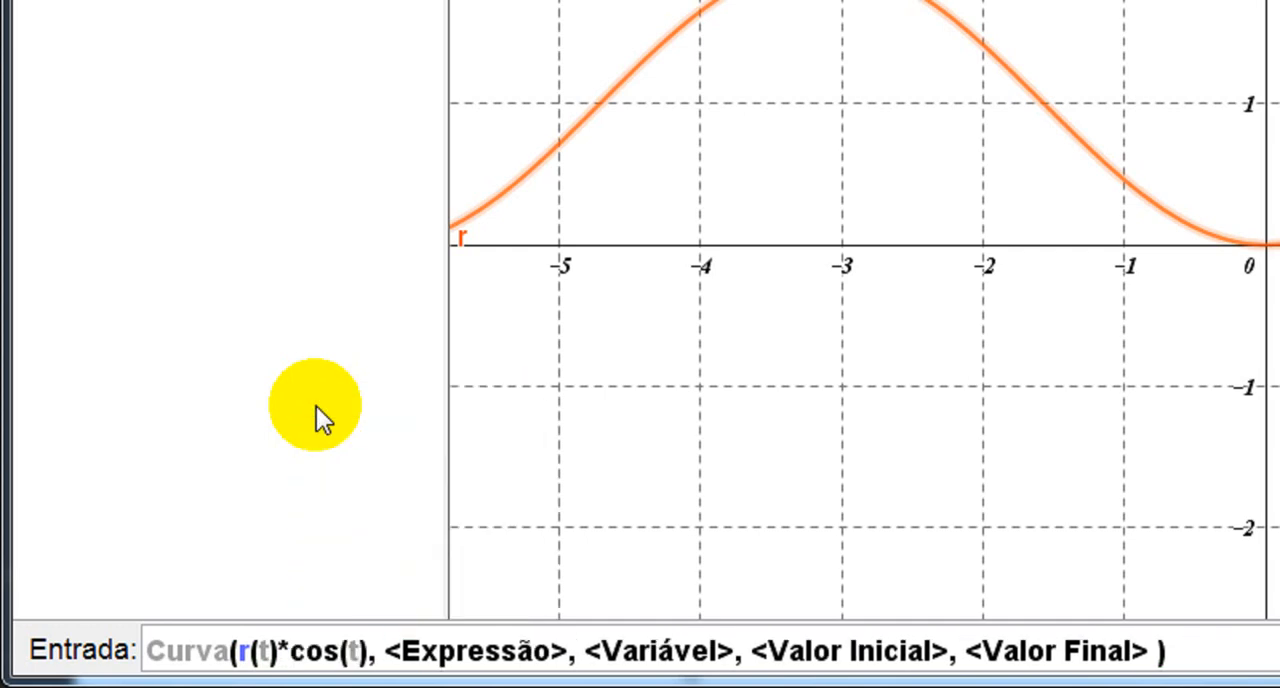
pyautogui.press('Tab')
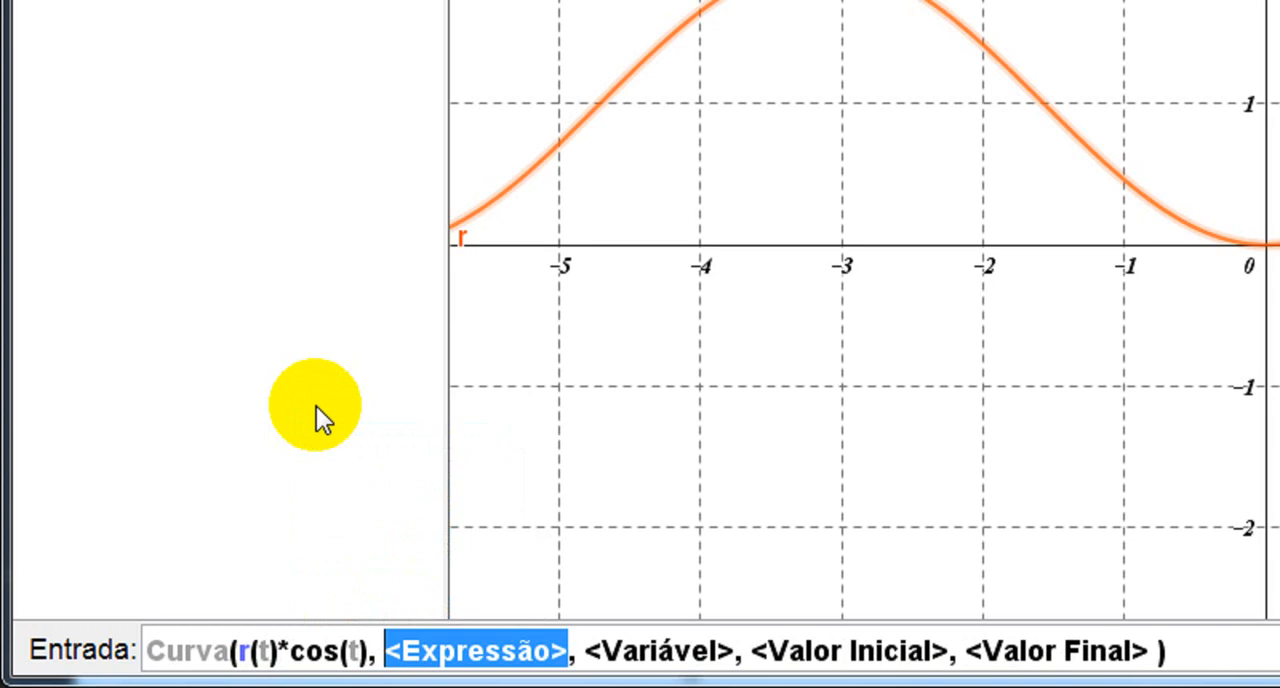
# Fill in r(t)*sen(t) as the second expression of the Curva command.
pyautogui.write('r')
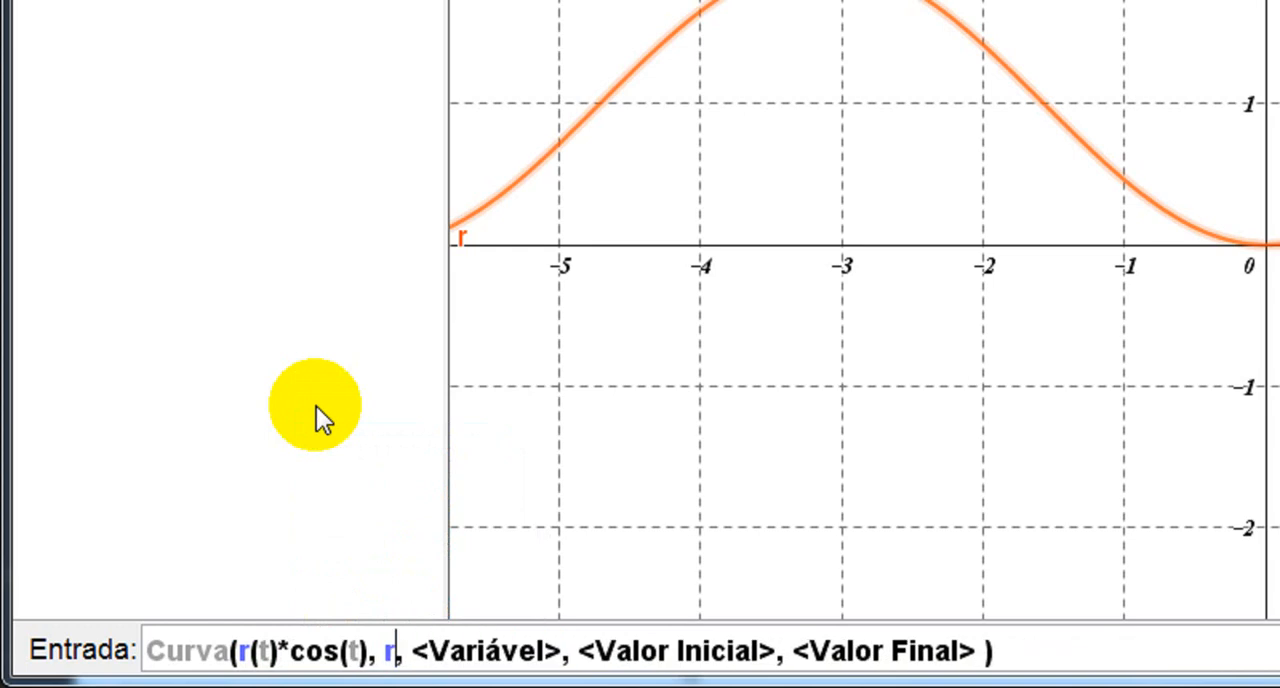
pyautogui.write('(t')
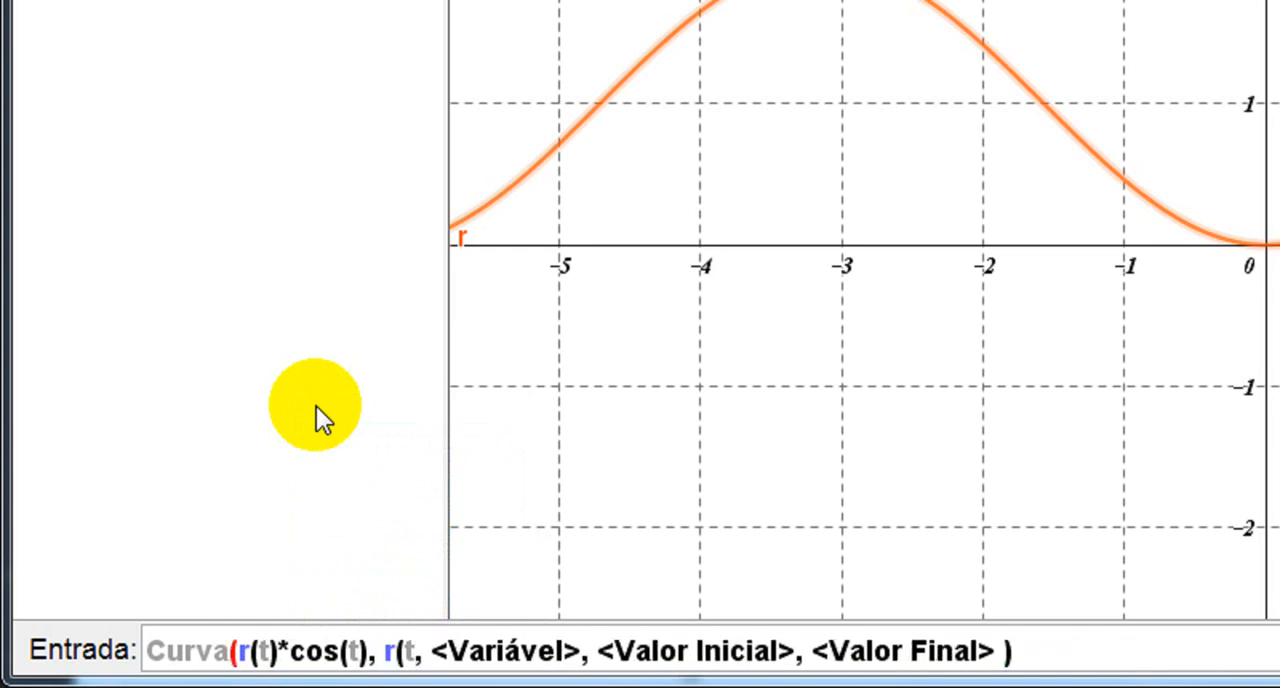
pyautogui.write(')')
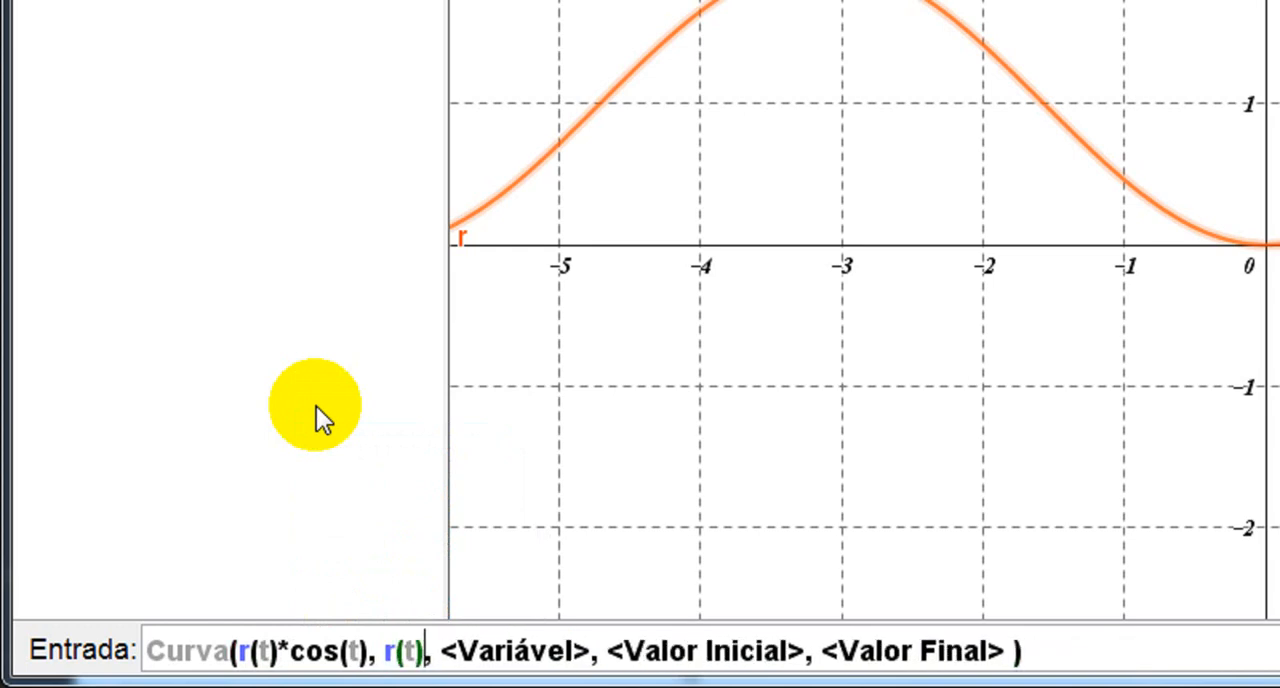
pyautogui.write('*')
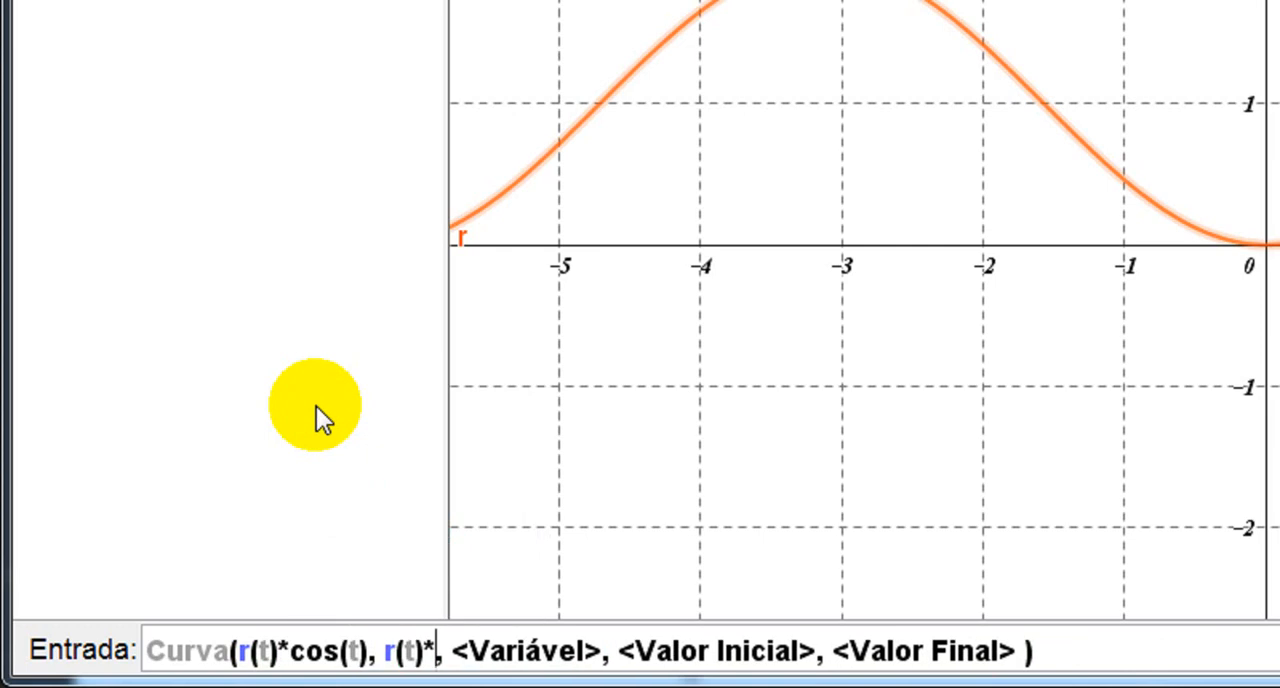
pyautogui.write('sen')
pyautogui.press('Return')
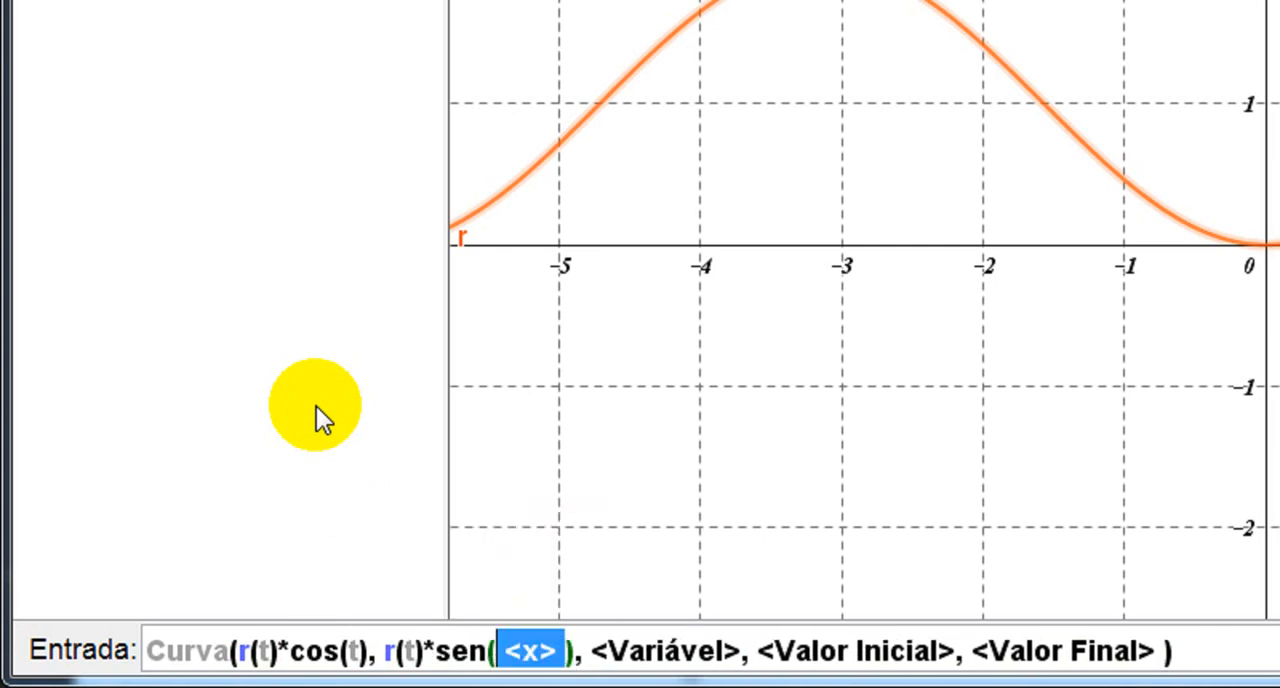
pyautogui.write('t')
pyautogui.press('Tab')
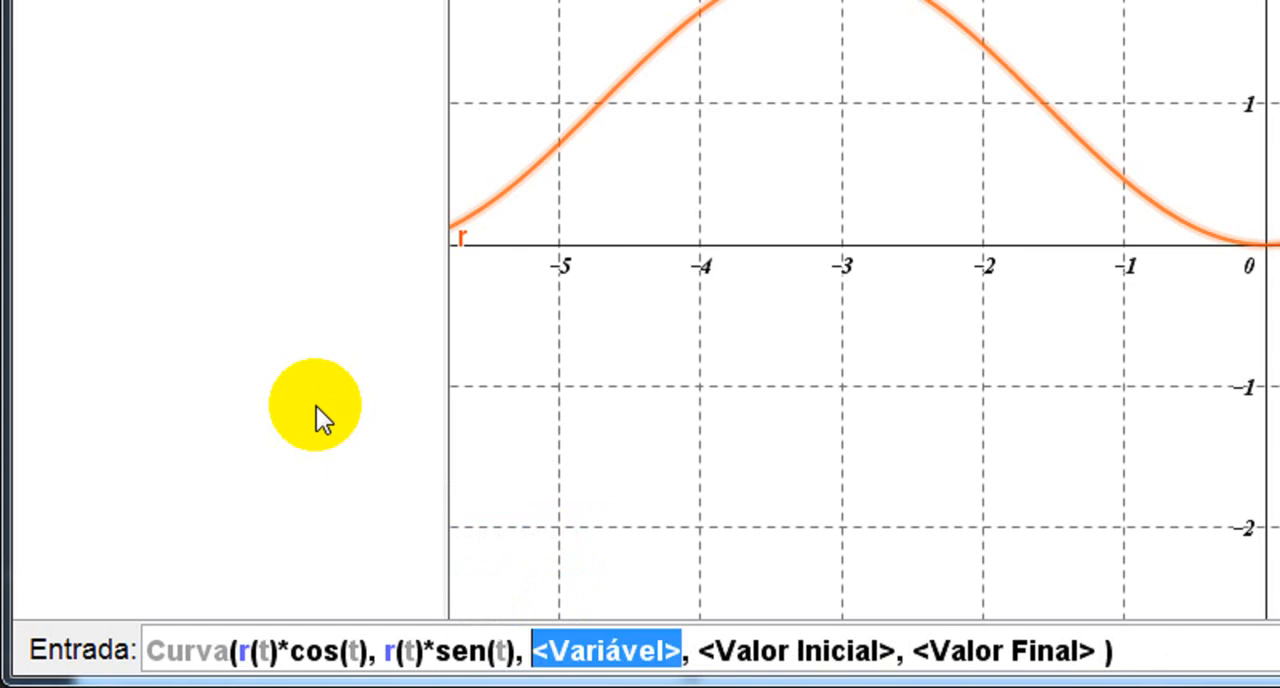
# Set the curve's variable to t with the range 0 to 2*pi and create the parametric curve.
pyautogui.write('t')
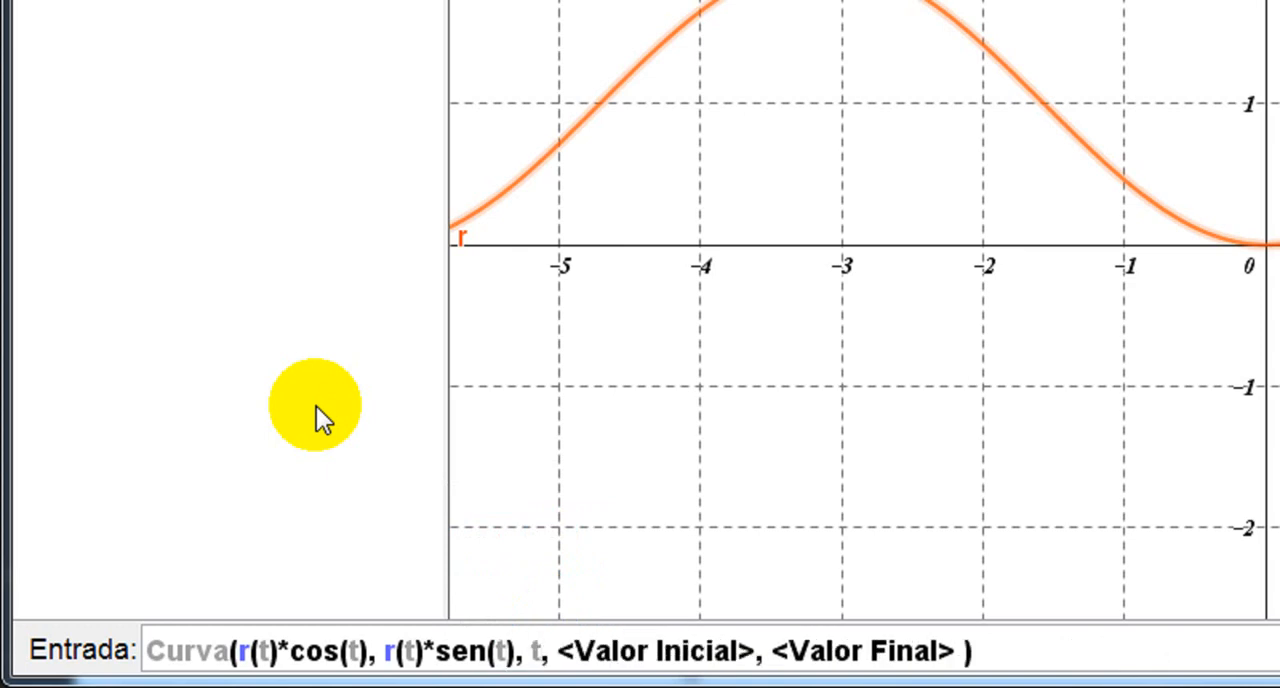
pyautogui.press('Tab')
pyautogui.write('0')
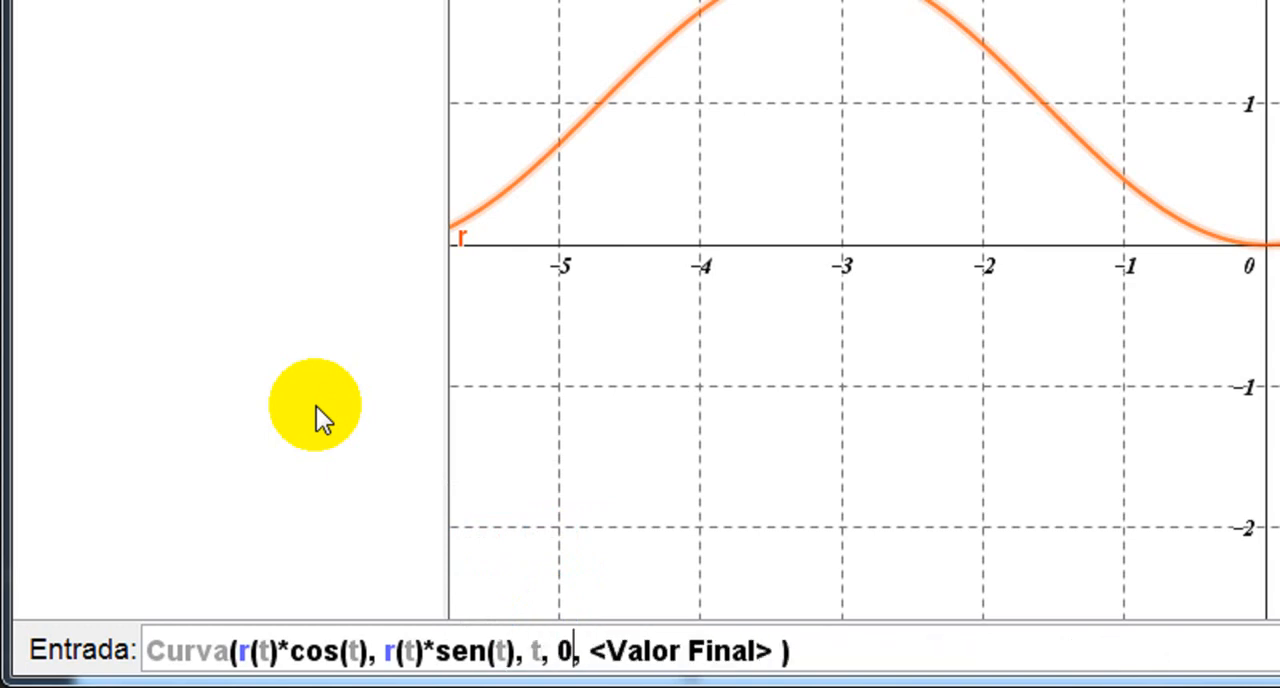
pyautogui.press('Tab')
pyautogui.write('2')
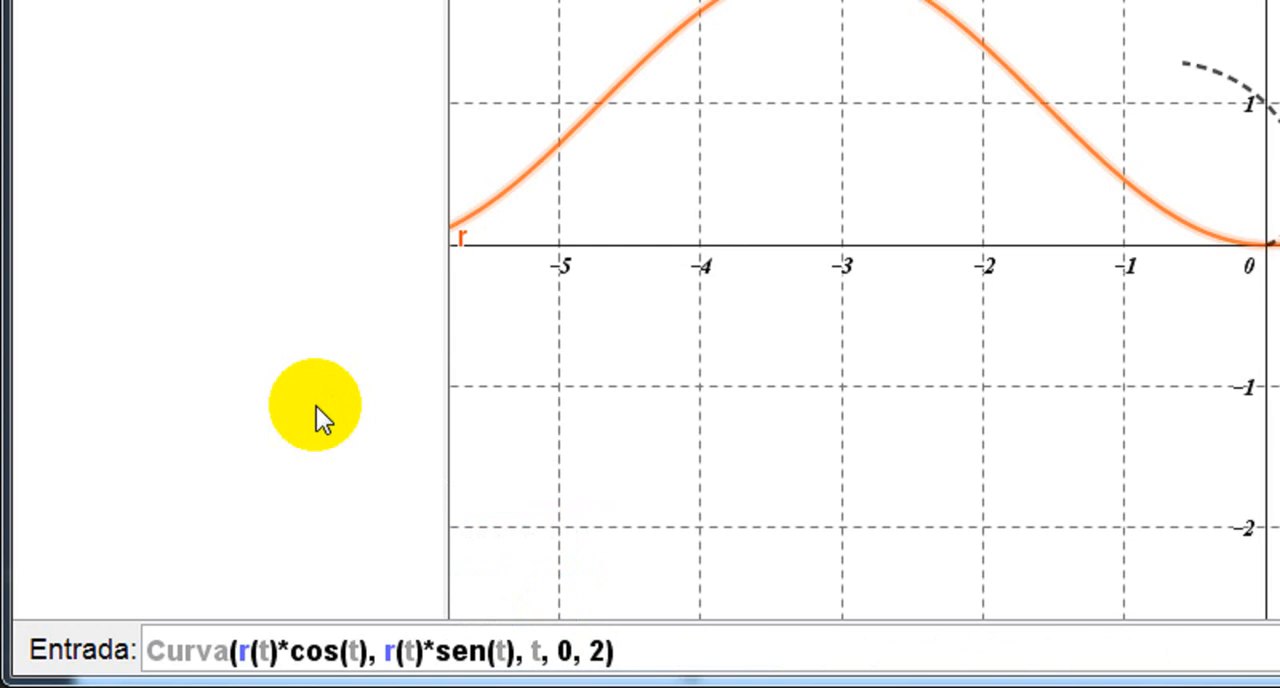
pyautogui.write('*pi')
pyautogui.press('Return')
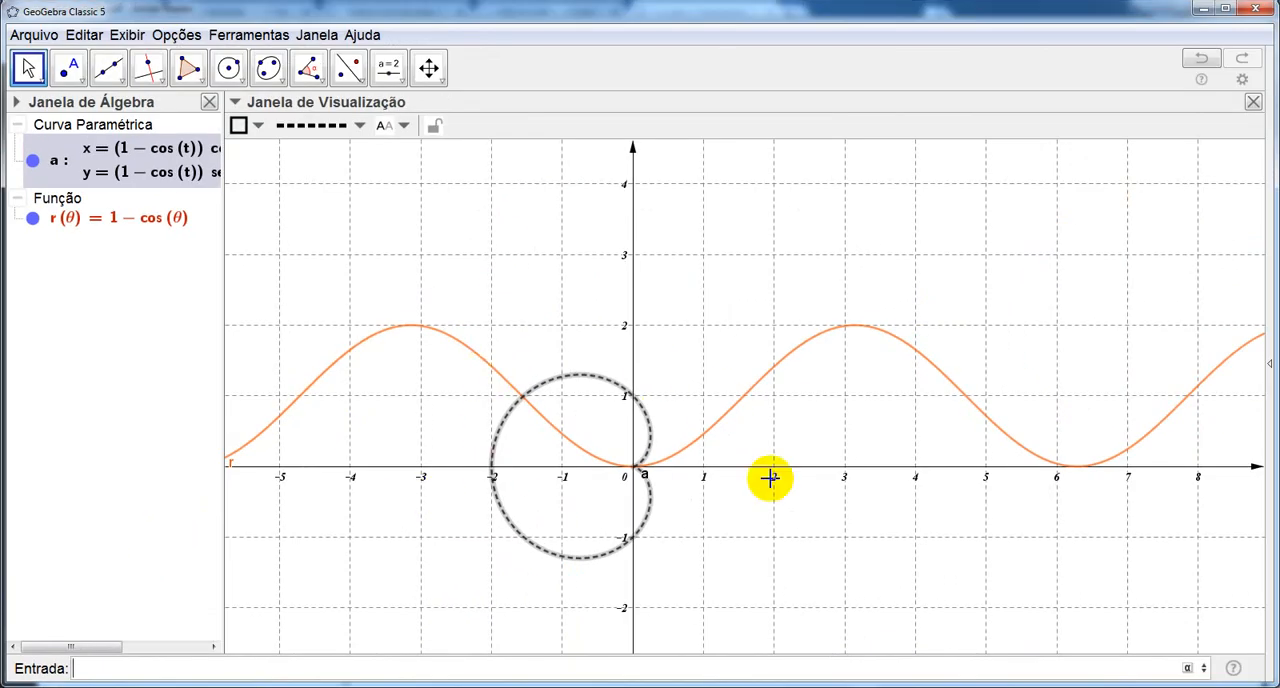
# Hide the graph of function r and redefine the function as r(θ) = 1 + cos(θ).
pyautogui.click(32, 220)
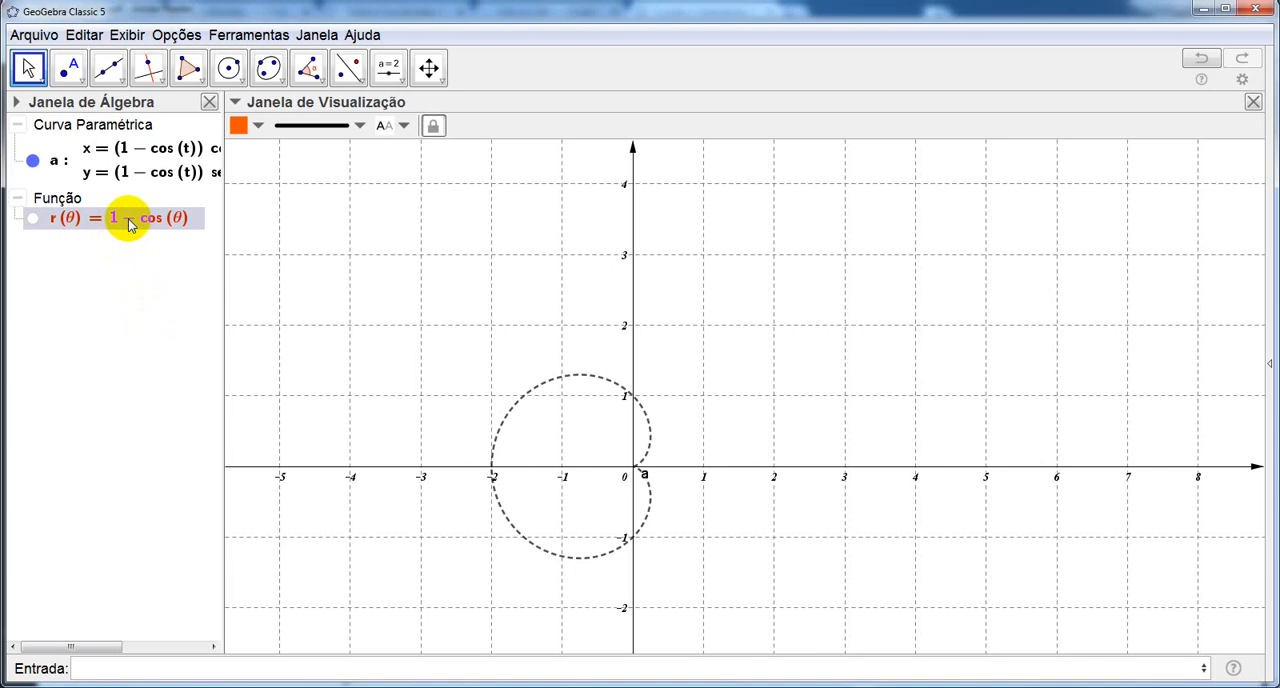
pyautogui.click(128, 224)
pyautogui.click(100, 222)
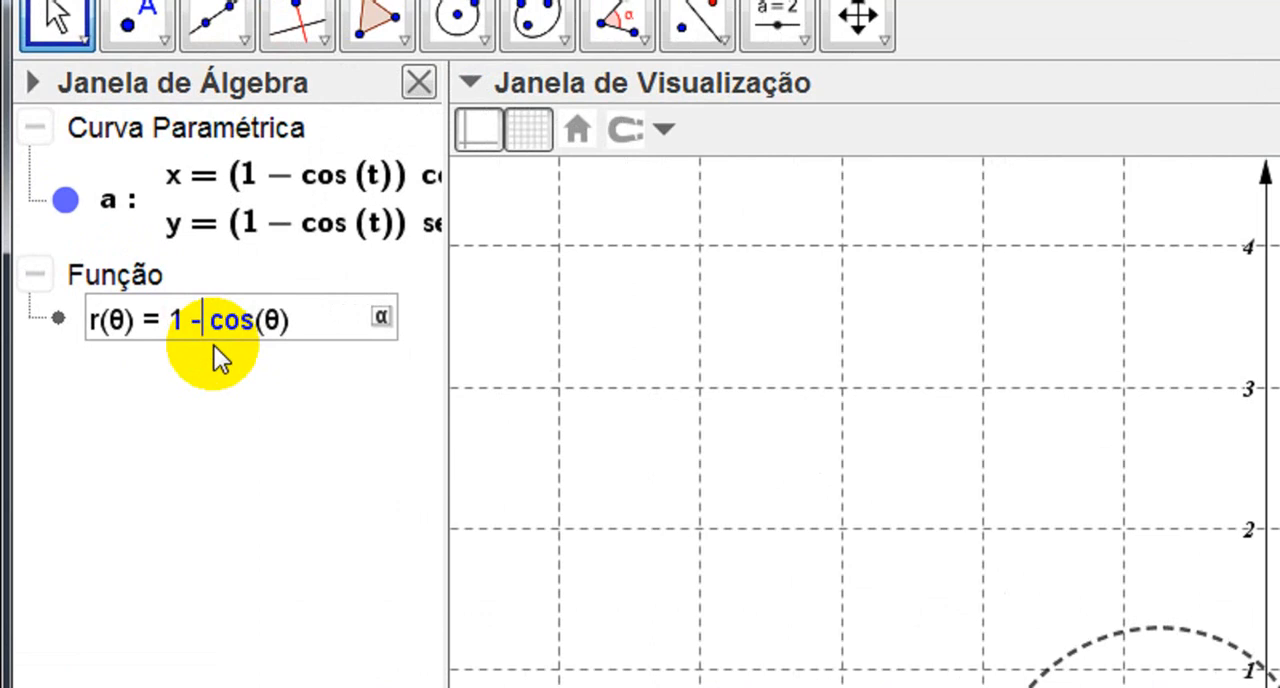
pyautogui.press('BackSpace')
pyautogui.write('+')
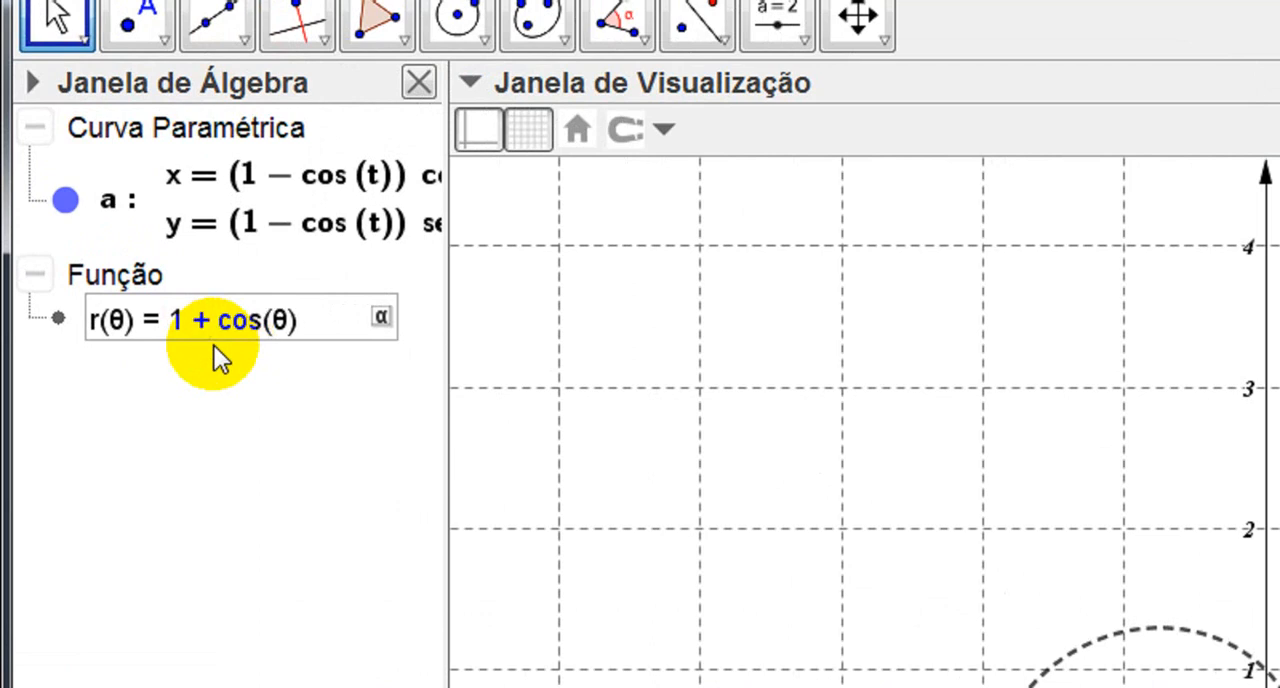
pyautogui.press('Return')
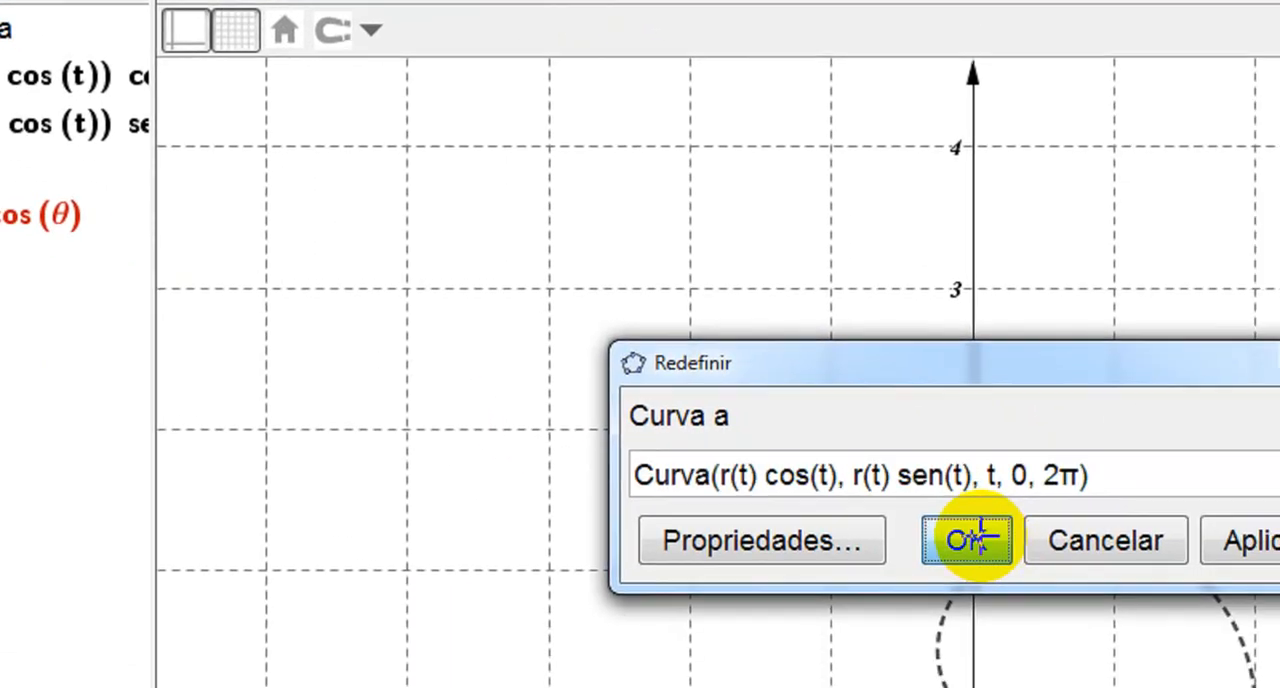
pyautogui.click(1048, 594)
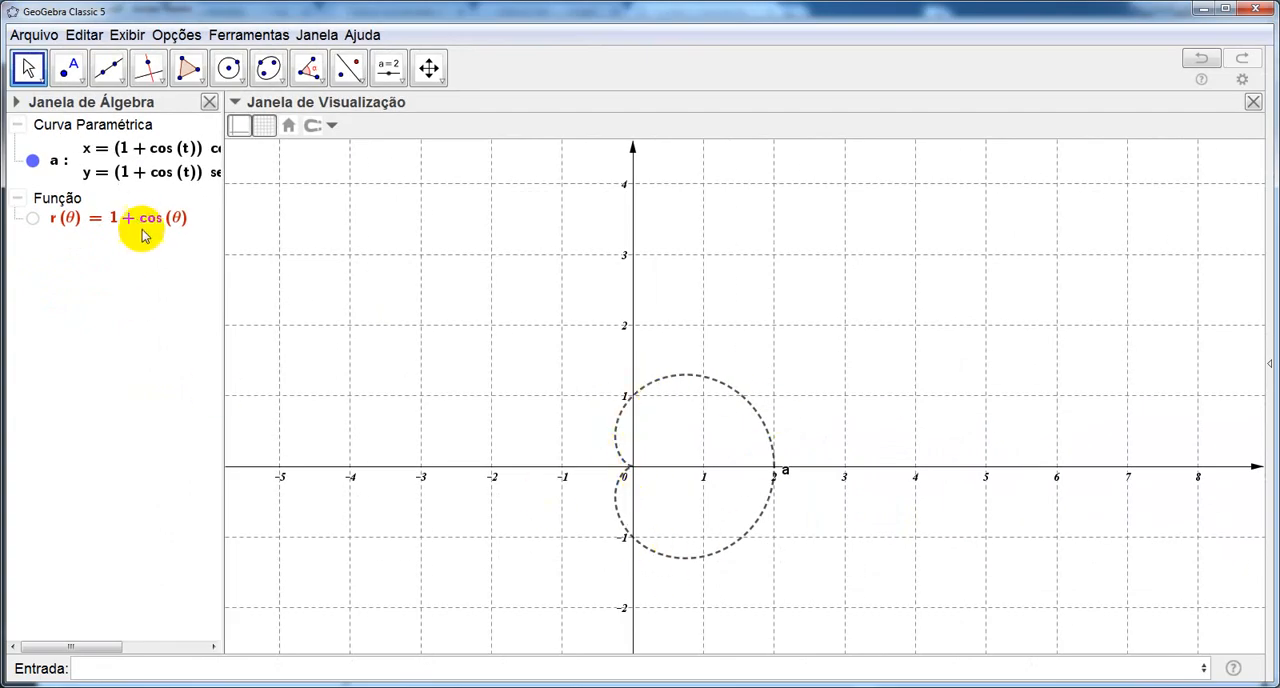
# Replace the cosine in function r with sine so that it reads r(θ) = 1 + sen(θ).
pyautogui.doubleClick(148, 219)
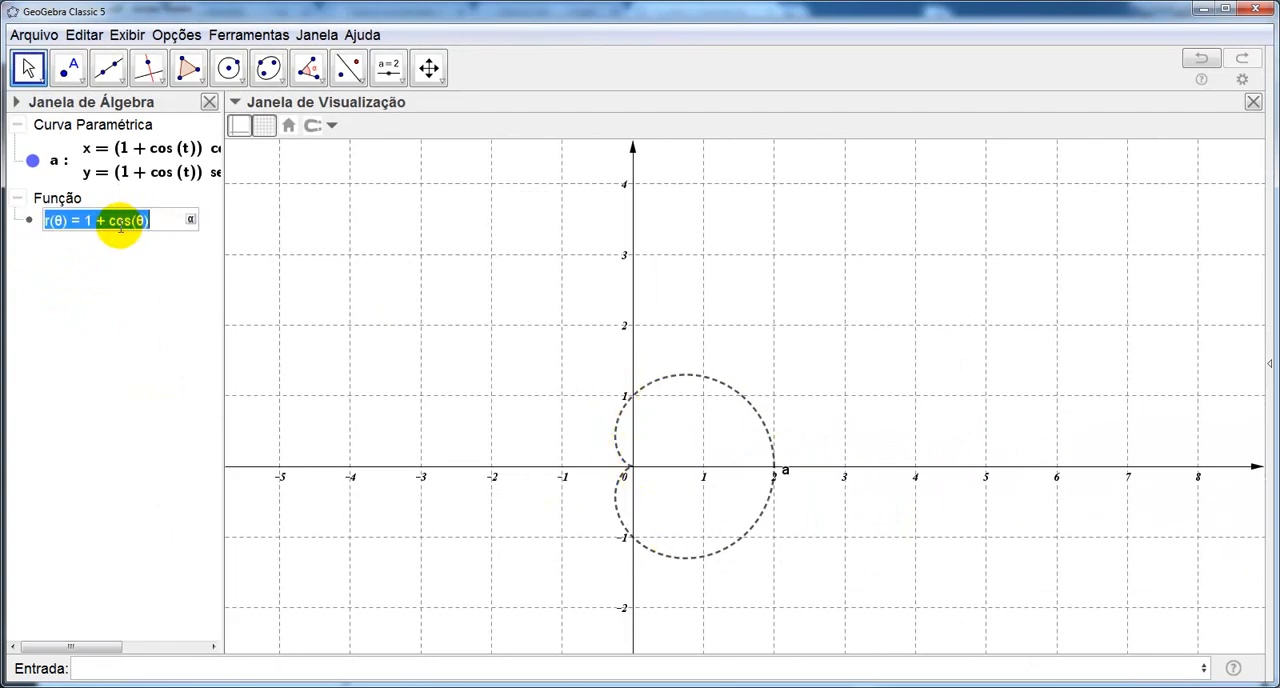
pyautogui.click(131, 220)
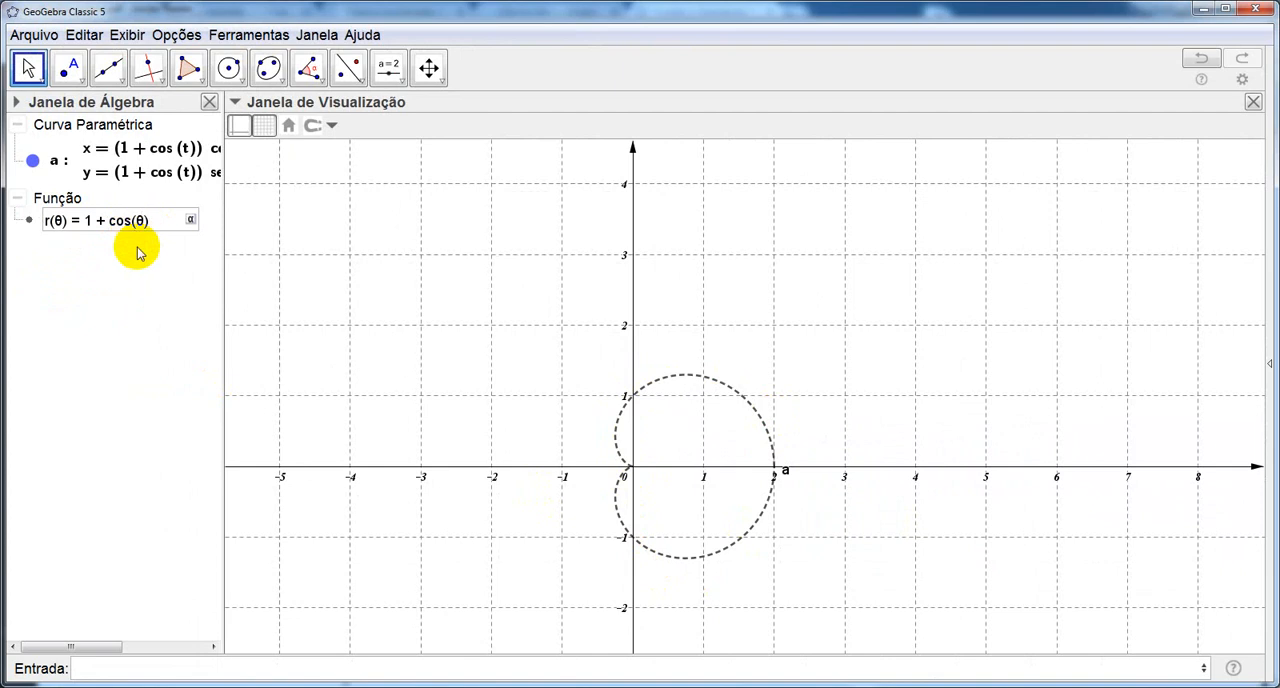
pyautogui.press('BackSpace')
pyautogui.press('BackSpace')
pyautogui.press('BackSpace')
pyautogui.write('sen')
pyautogui.press('Return')
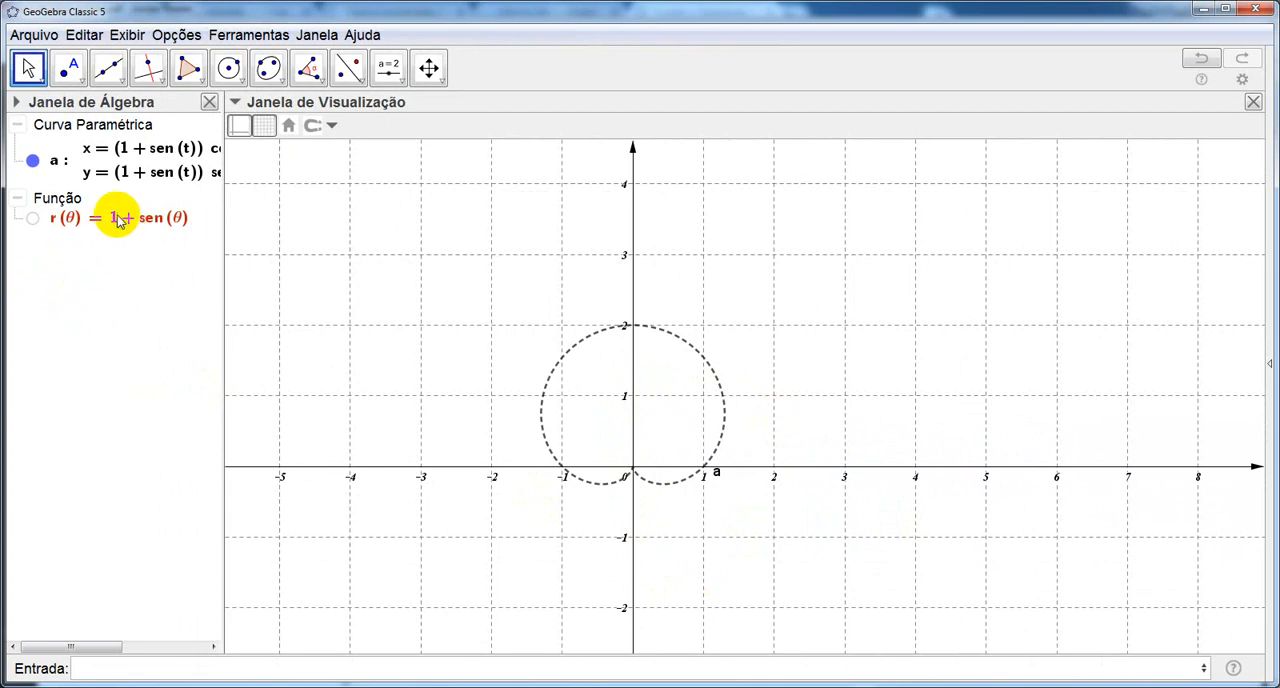
# Change the constant term of function r to 2, giving r(θ) = 2 + sen(θ), and close the curve's redefinition dialog.
pyautogui.doubleClick(117, 216)
pyautogui.click(89, 221)
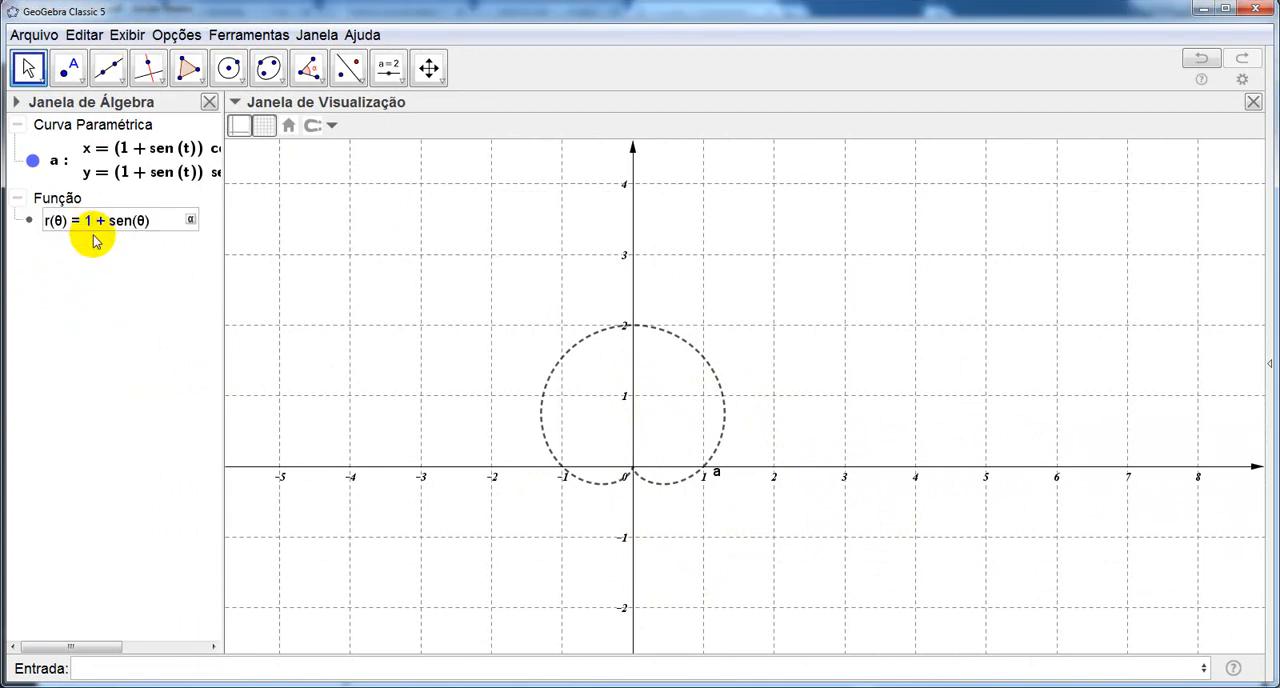
pyautogui.press('BackSpace')
pyautogui.write('2')
pyautogui.press('Return')
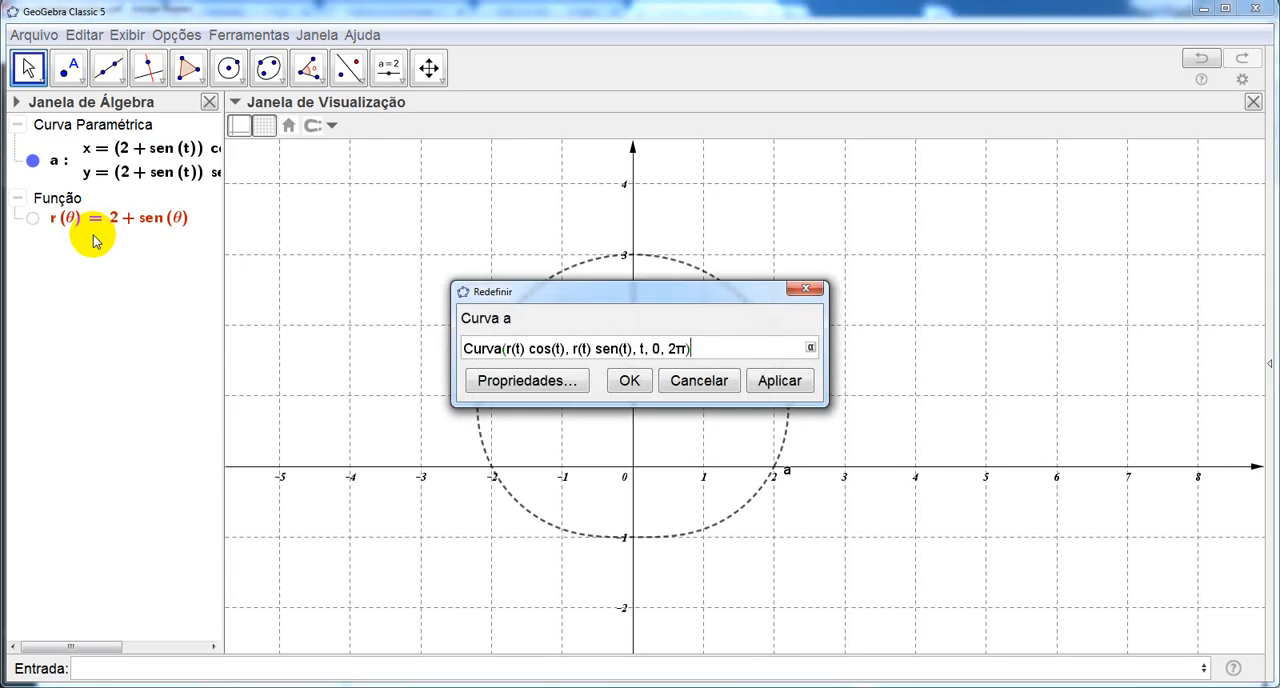
pyautogui.press('Return')
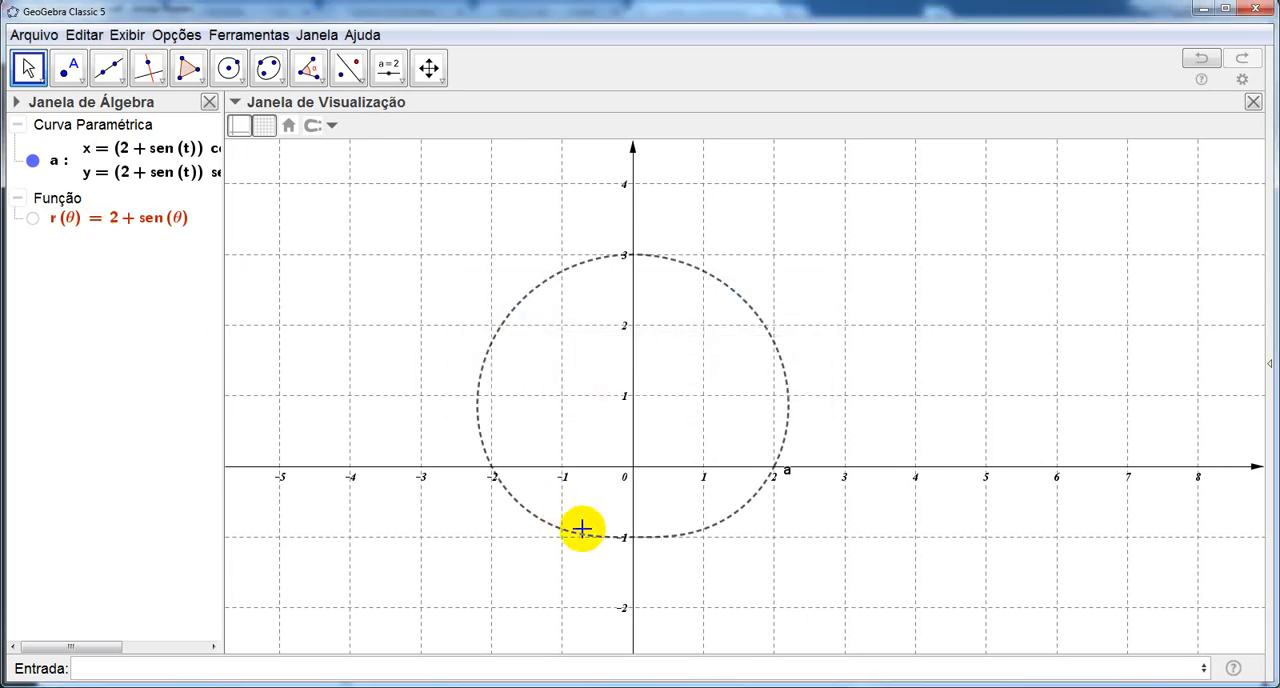
# Change the constant term of function r to 1/2, giving r(θ) = 1/2 + sen(θ).
pyautogui.doubleClick(105, 220)
pyautogui.click(83, 222)
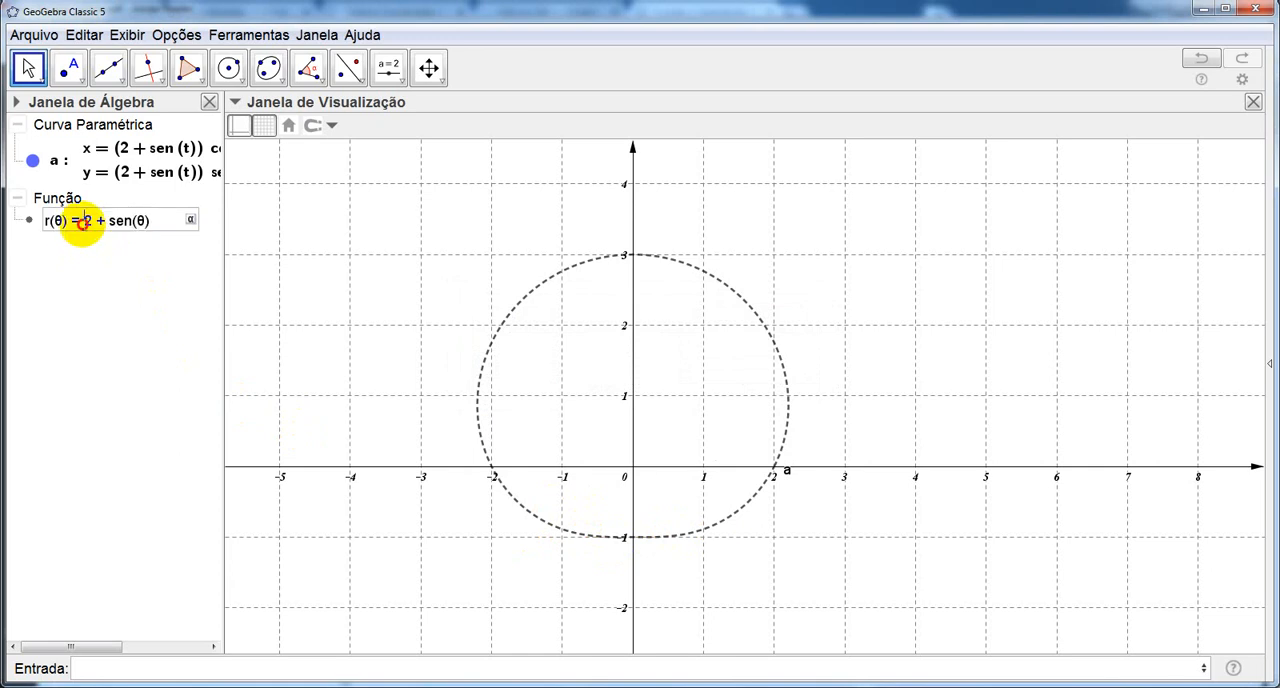
pyautogui.write('1/')
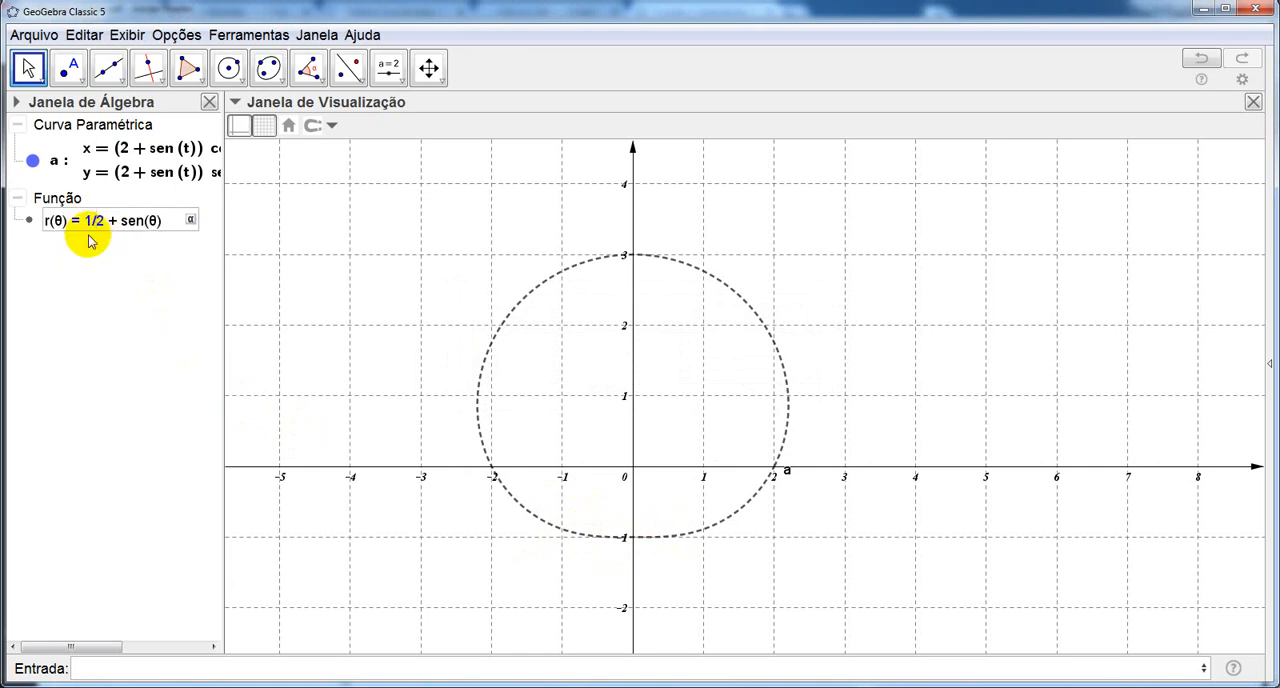
pyautogui.press('Return')
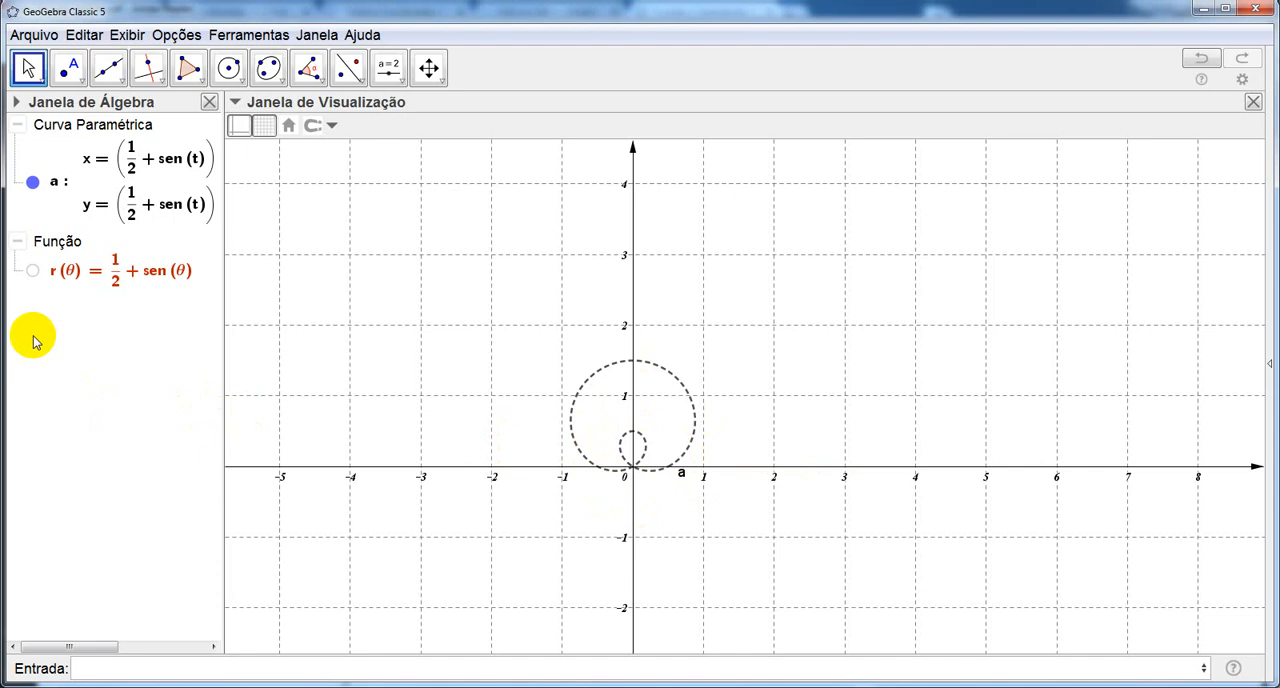
# Redefine function r without the constant term and with a doubled angle, as r(θ) = sen(2θ).
pyautogui.doubleClick(130, 270)
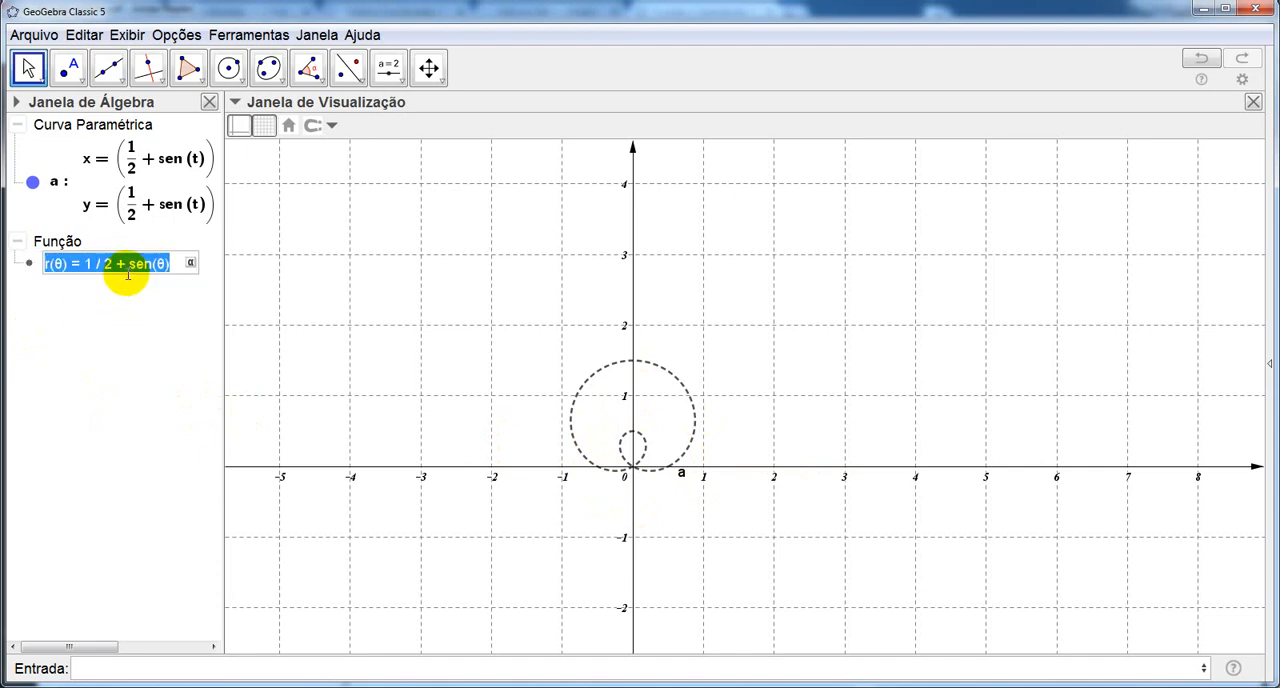
pyautogui.click(129, 264)
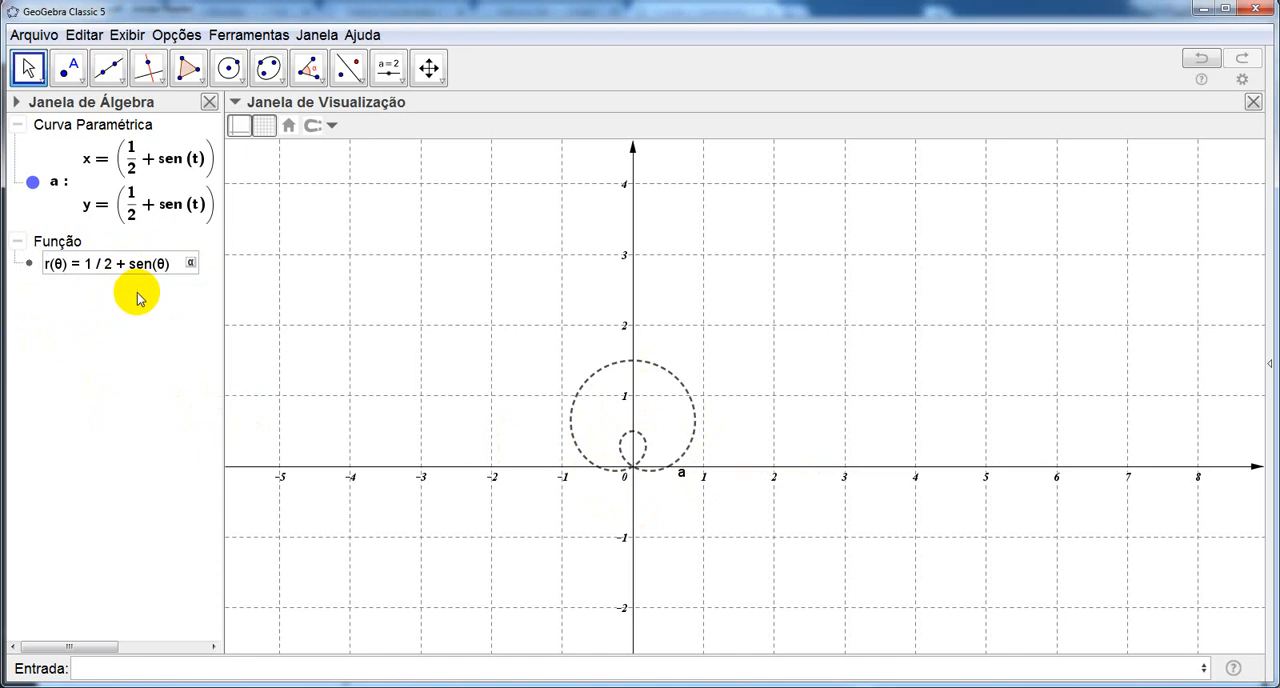
pyautogui.press('BackSpace')
pyautogui.press('BackSpace')
pyautogui.press('BackSpace')
pyautogui.press('BackSpace')
pyautogui.press('BackSpace')
pyautogui.press('BackSpace')
pyautogui.press('BackSpace')
pyautogui.press('BackSpace')
pyautogui.write('2')
pyautogui.press('Return')
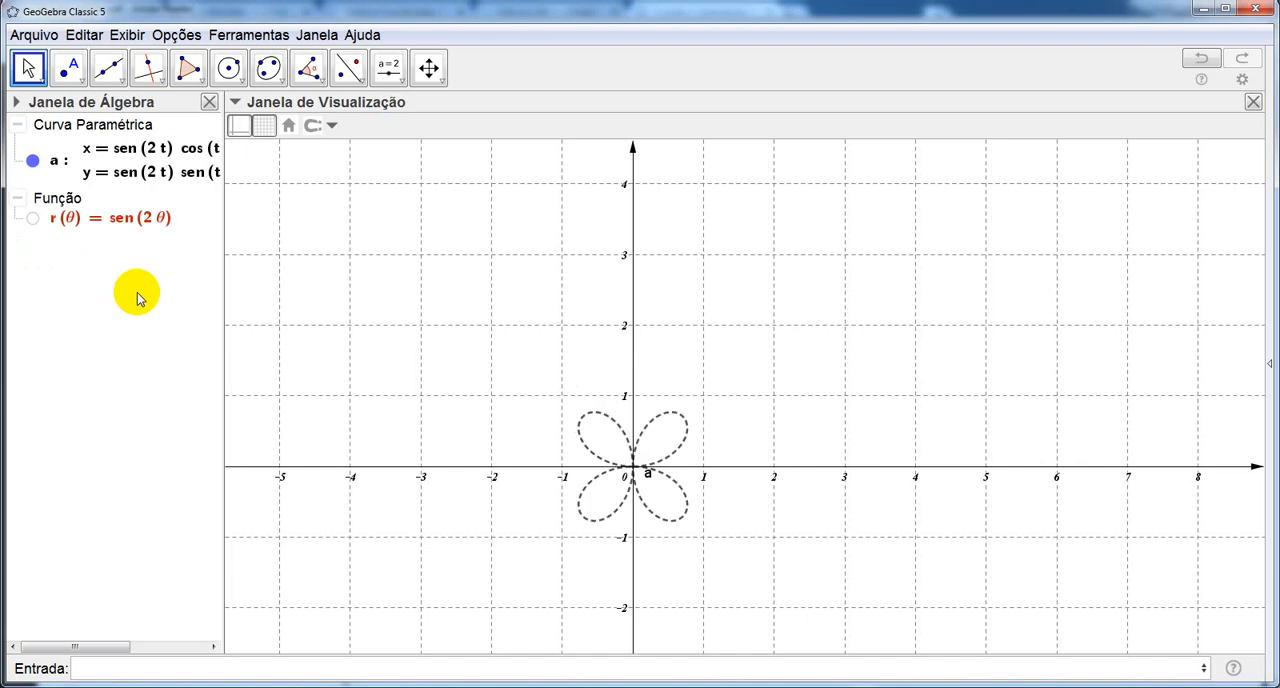
# Multiply the sine in function r by 3 so that it reads r(θ) = 3sen(2θ).
pyautogui.click(110, 220)
pyautogui.click(96, 220)
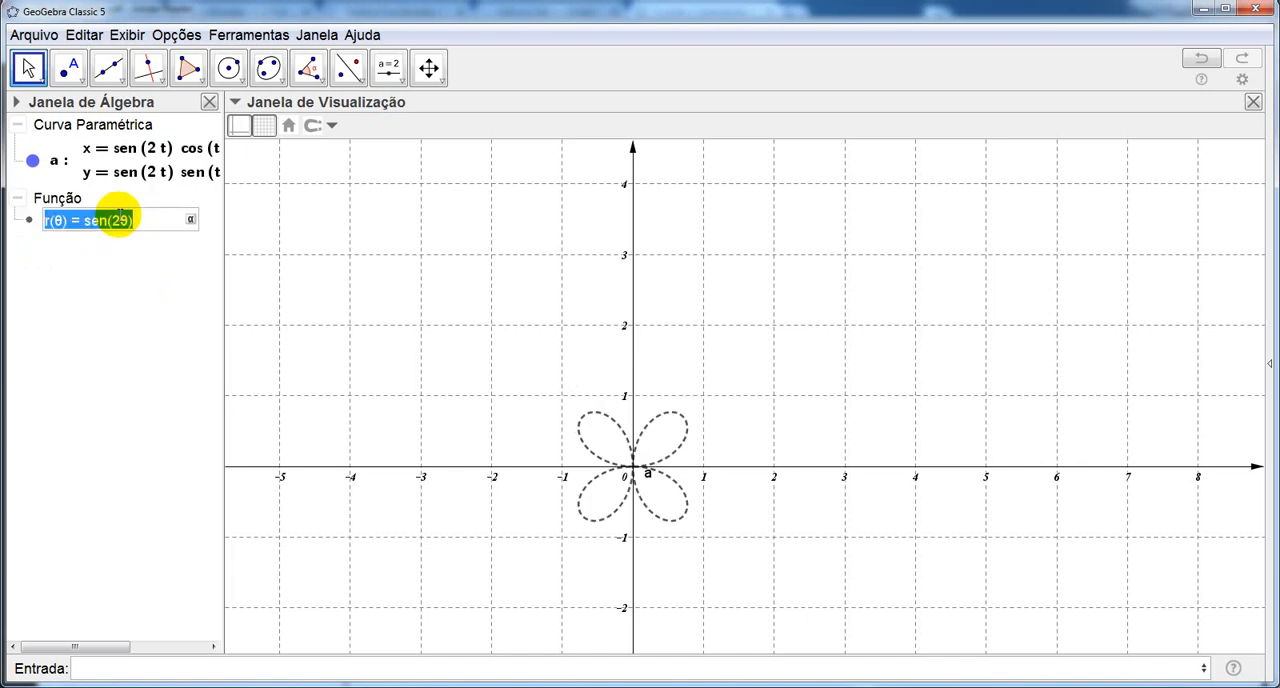
pyautogui.click(86, 220)
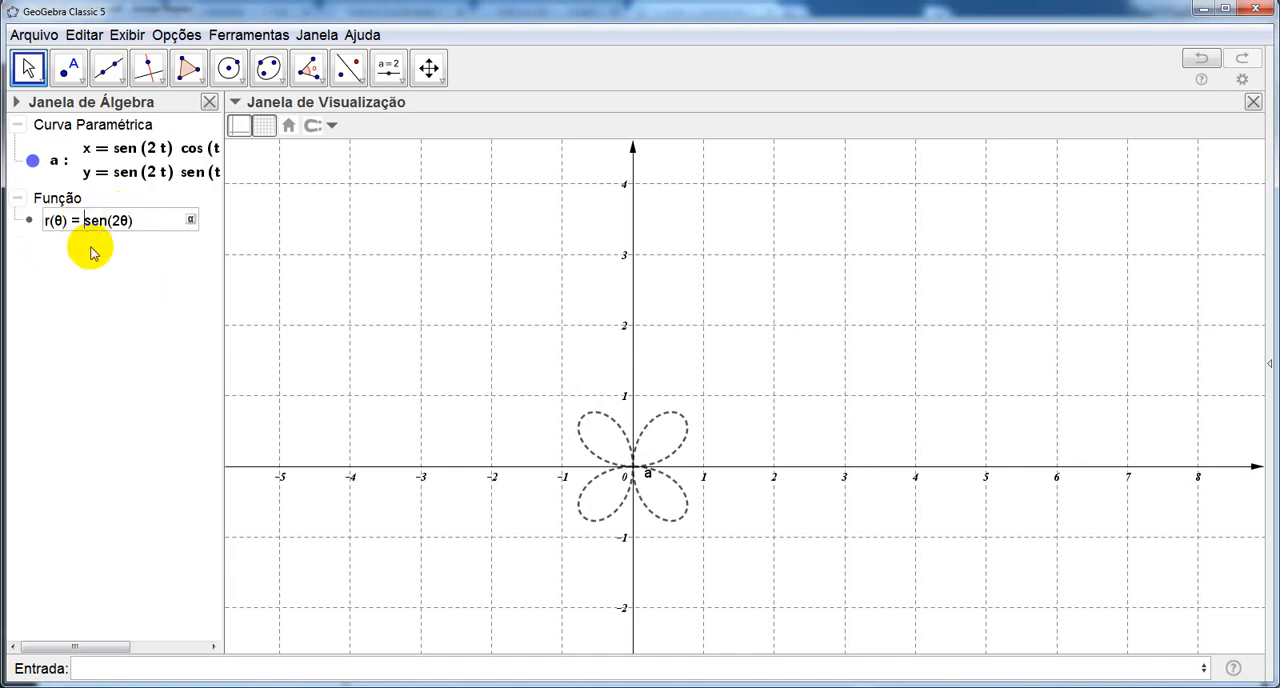
pyautogui.write('3')
pyautogui.press('Return')
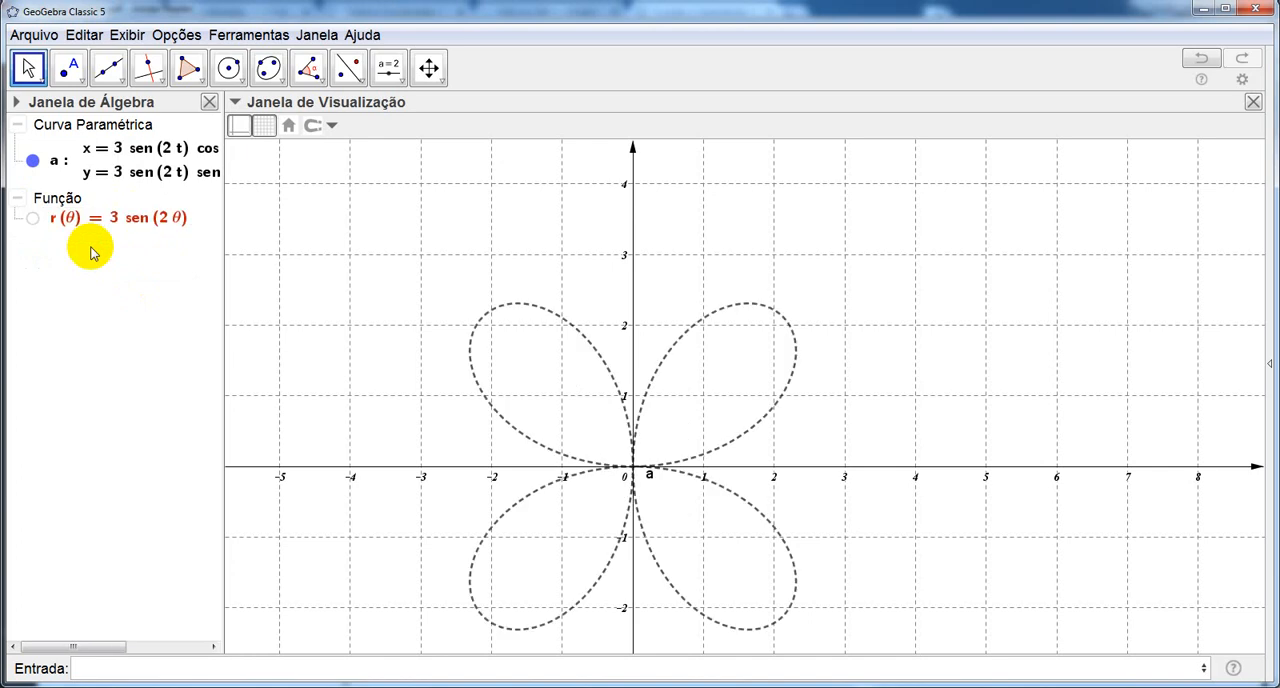
# Replace the angle's factor 2 in function r with n and create a slider for n.
pyautogui.moveTo(434, 406); pyautogui.dragTo(460, 323)
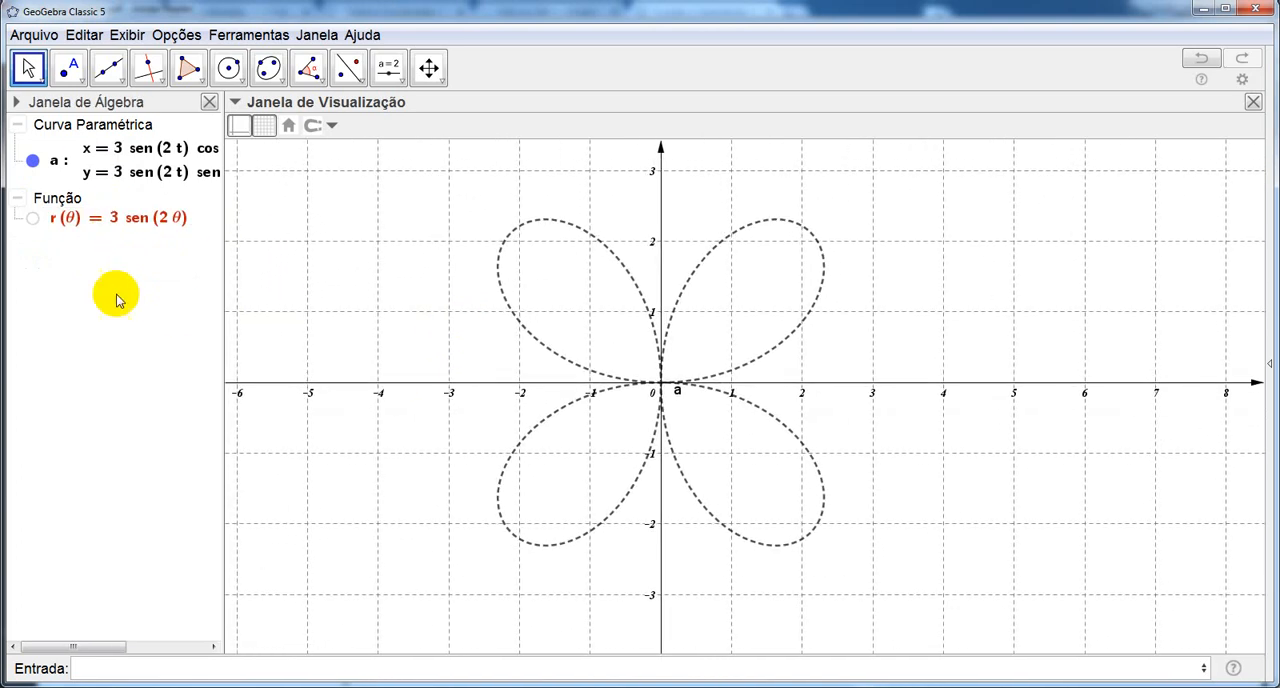
pyautogui.doubleClick(170, 216)
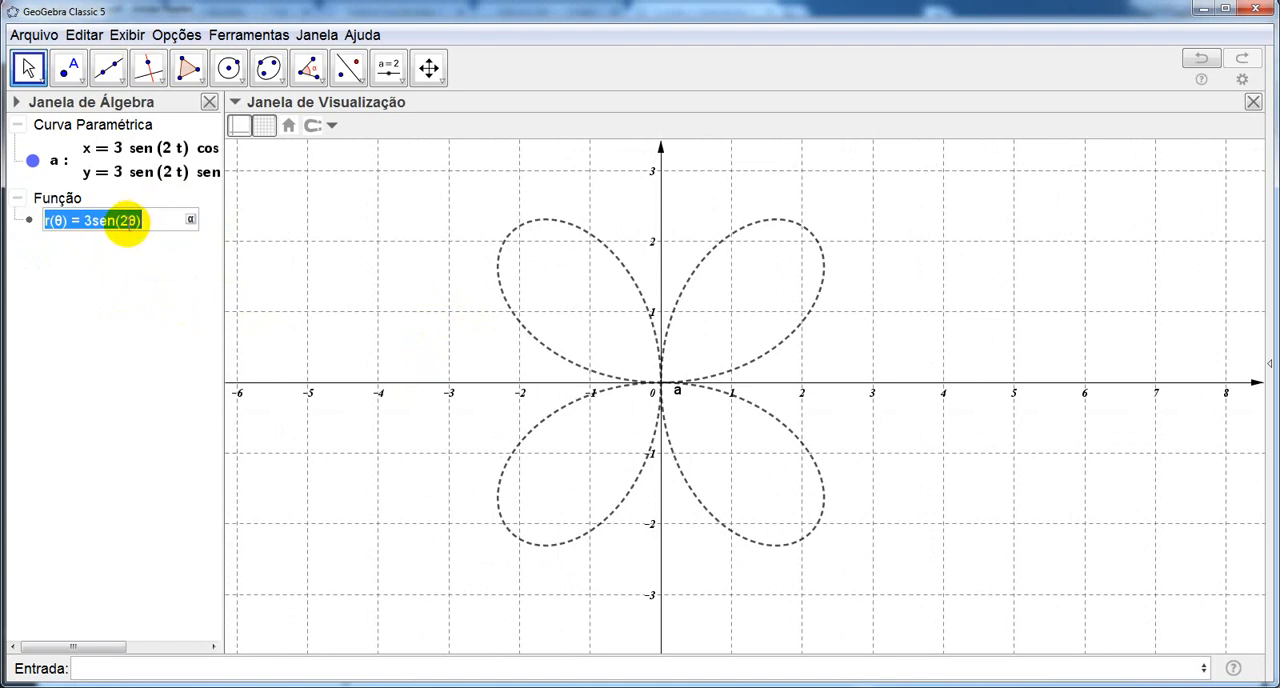
pyautogui.click(132, 229)
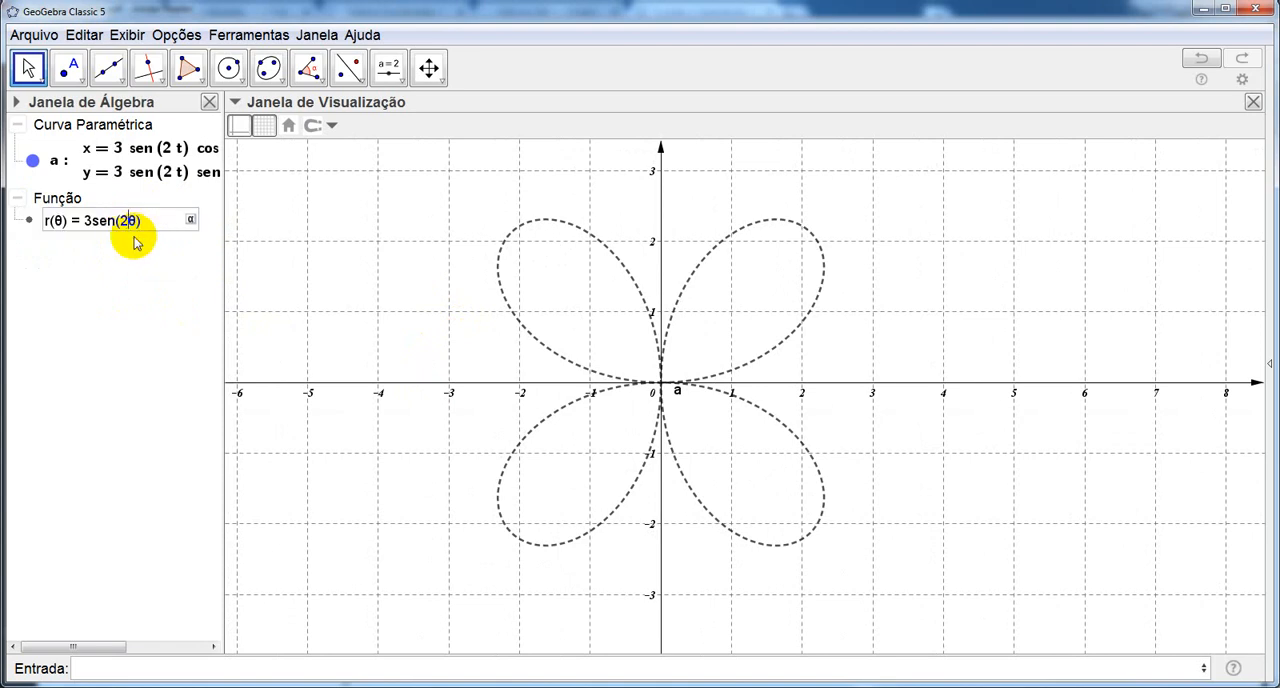
pyautogui.press('BackSpace')
pyautogui.write('n')
pyautogui.press('Return')
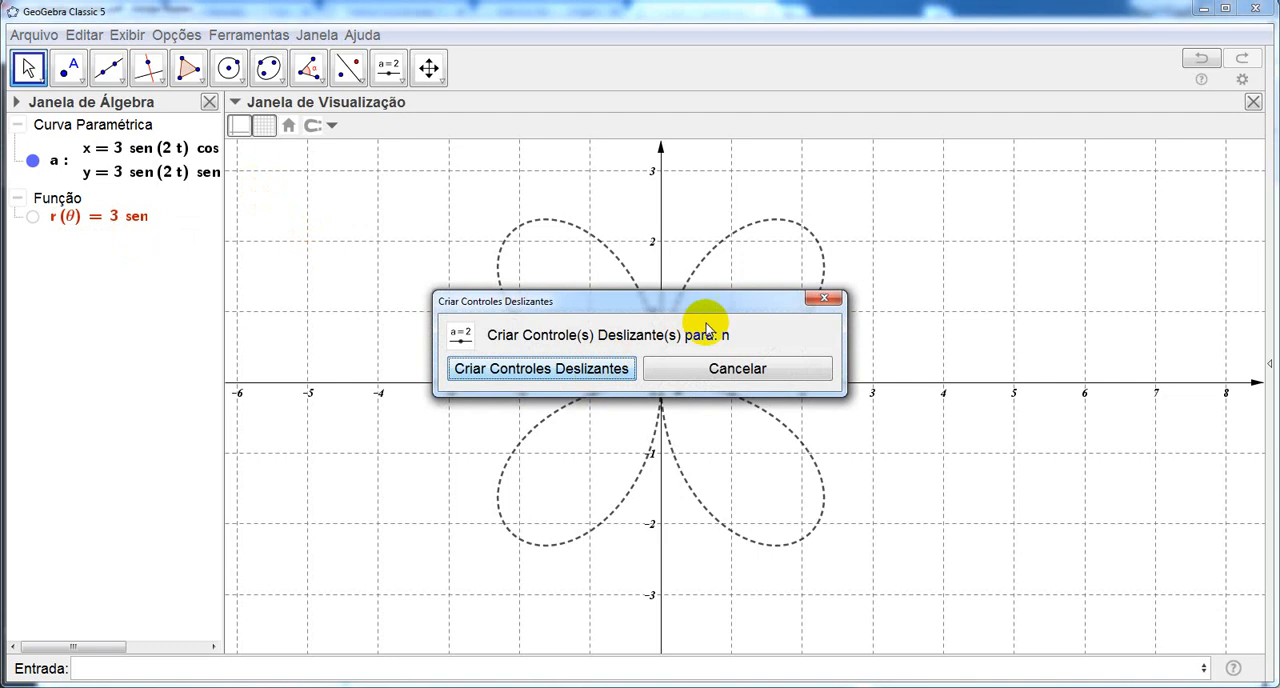
pyautogui.click(574, 375)
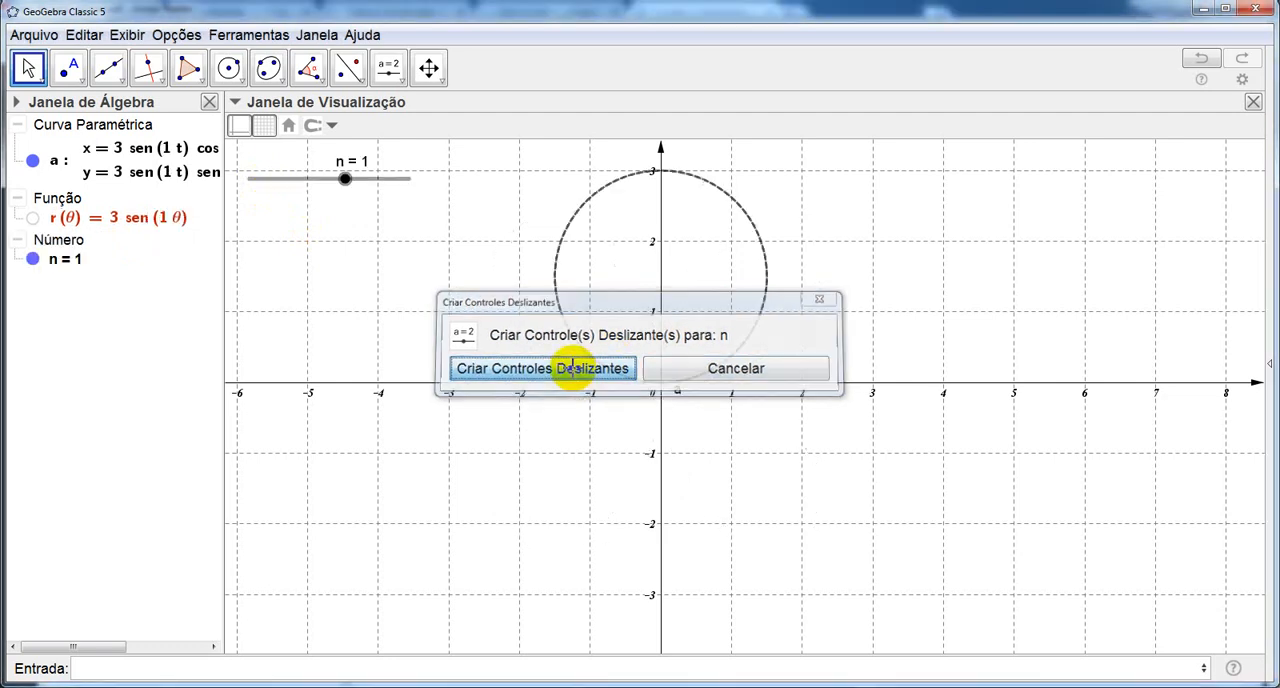
# Set the range of slider n to a minimum of 1 and a maximum of 6, and close its properties.
pyautogui.rightClick(345, 180)
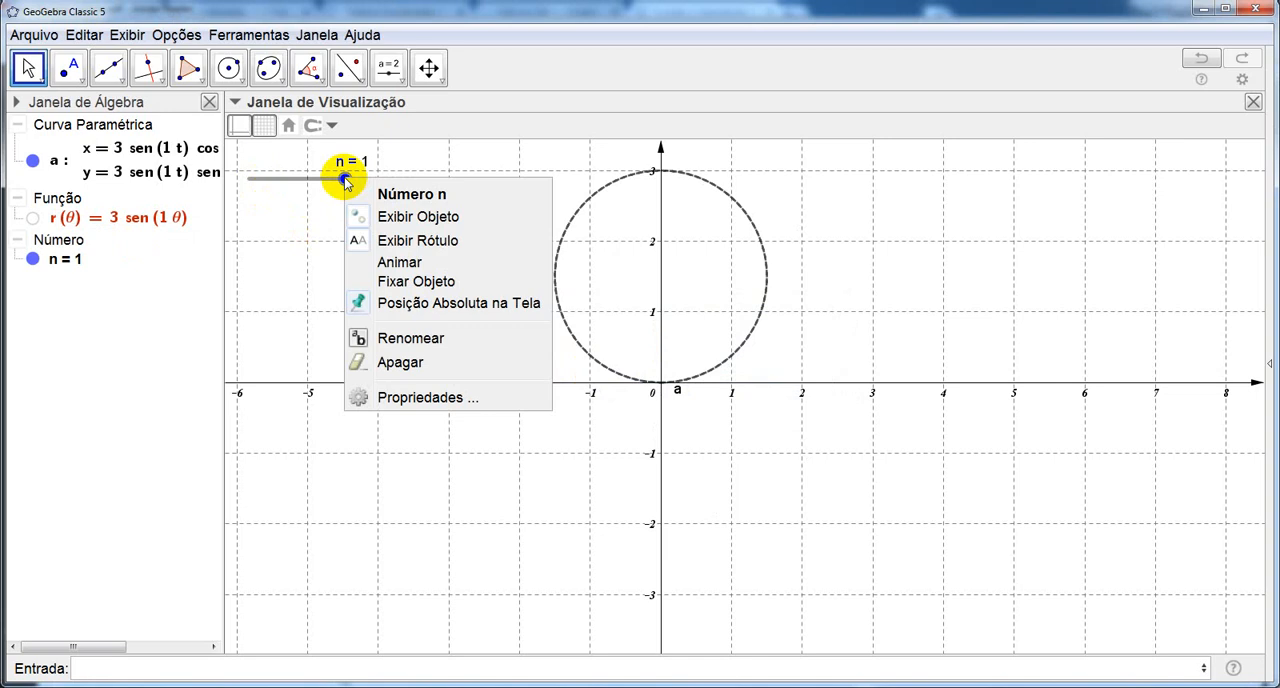
pyautogui.click(392, 396)
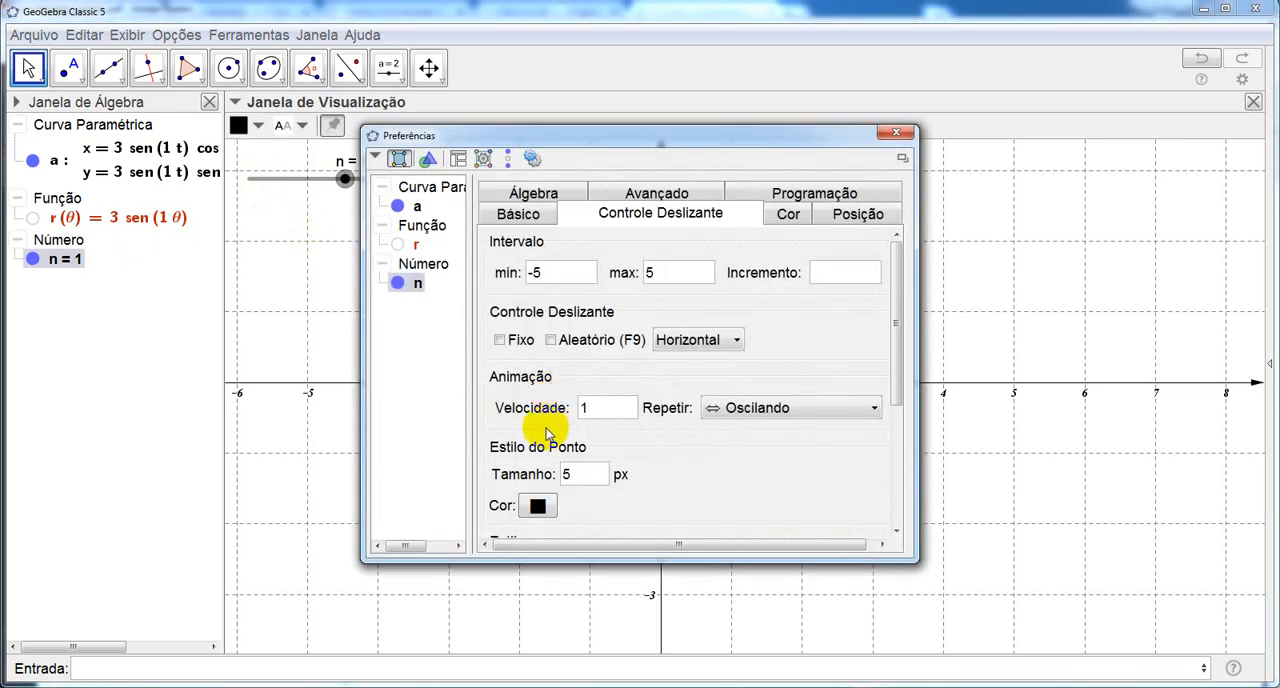
pyautogui.click(531, 195)
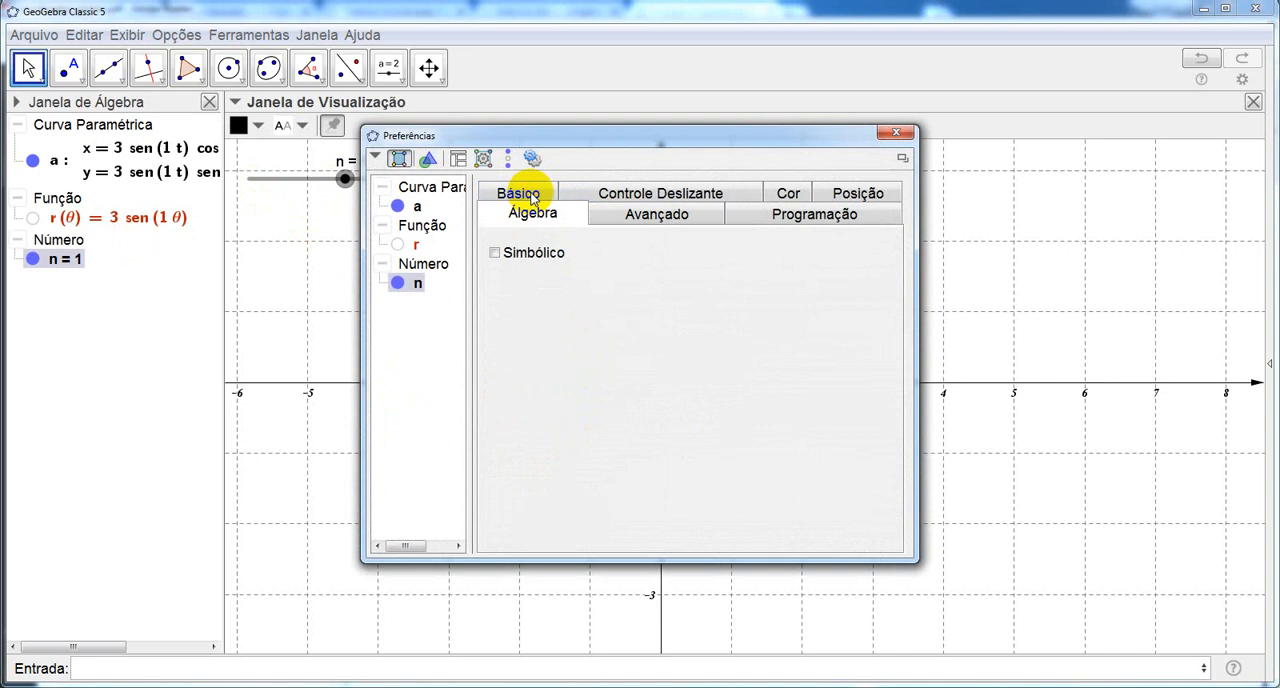
pyautogui.click(611, 194)
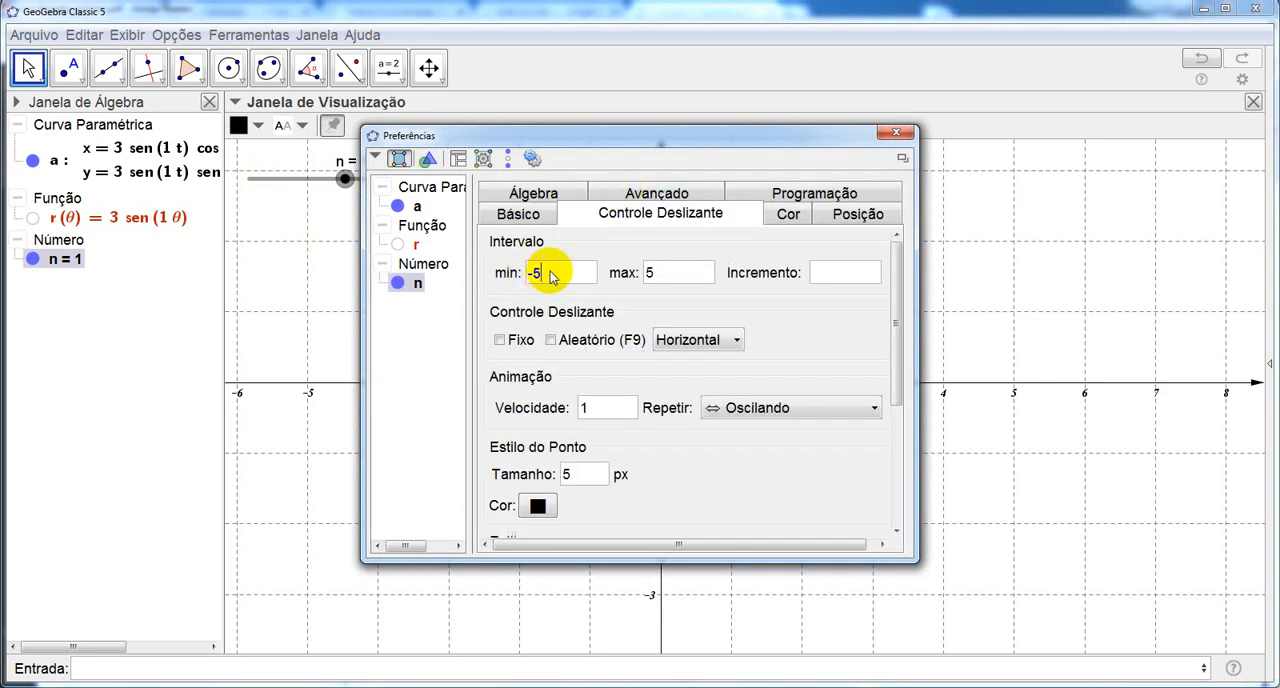
pyautogui.press('BackSpace')
pyautogui.press('BackSpace')
pyautogui.write('1')
pyautogui.click(659, 276)
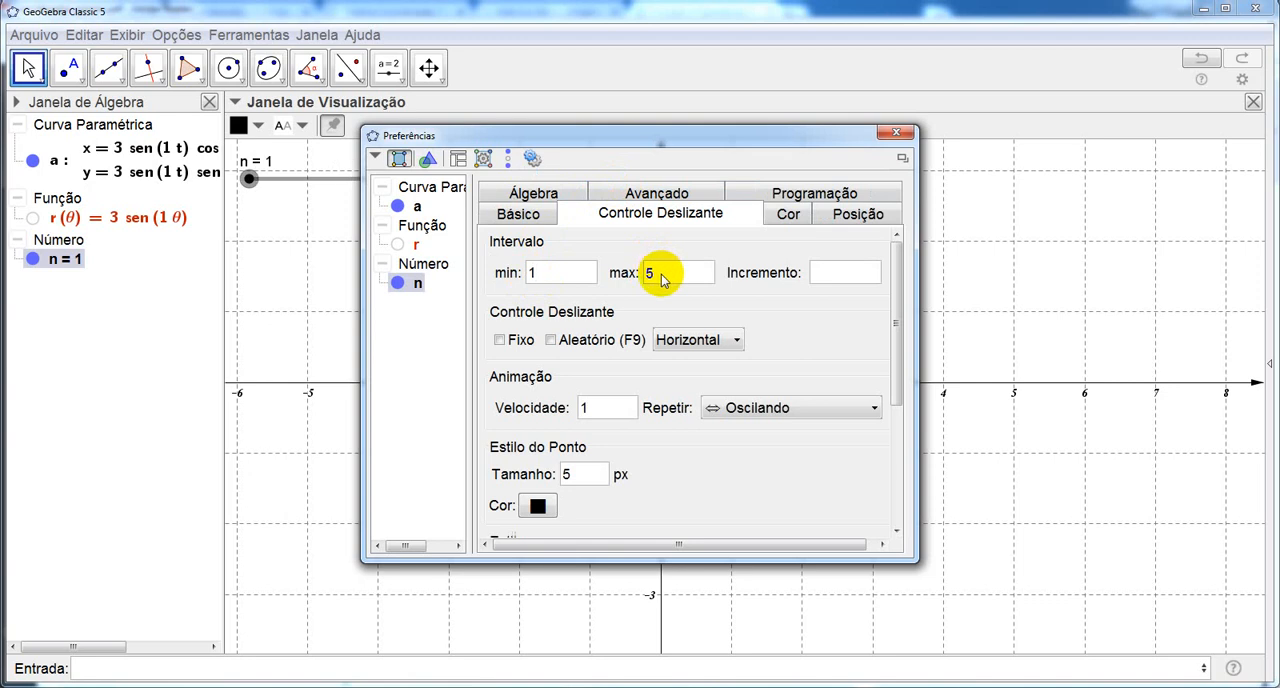
pyautogui.press('BackSpace')
pyautogui.write('6')
pyautogui.click(896, 136)
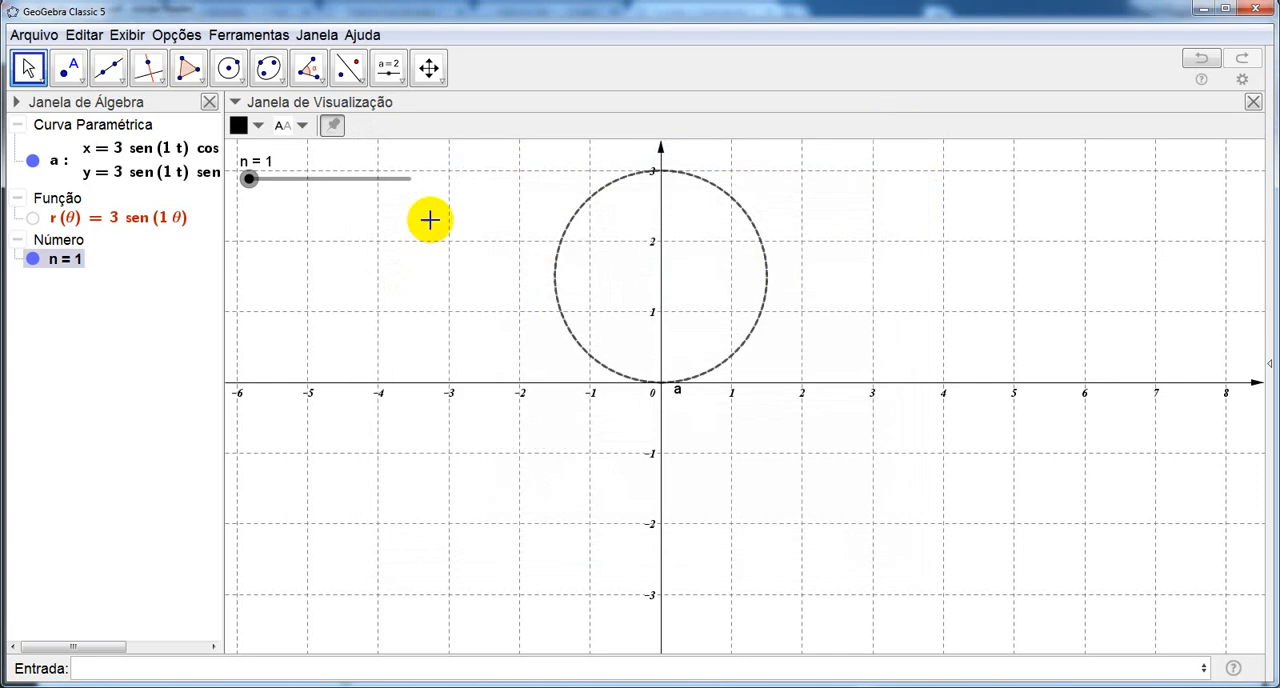
# Advance slider n through 1.5 to 2.
pyautogui.click(249, 180)
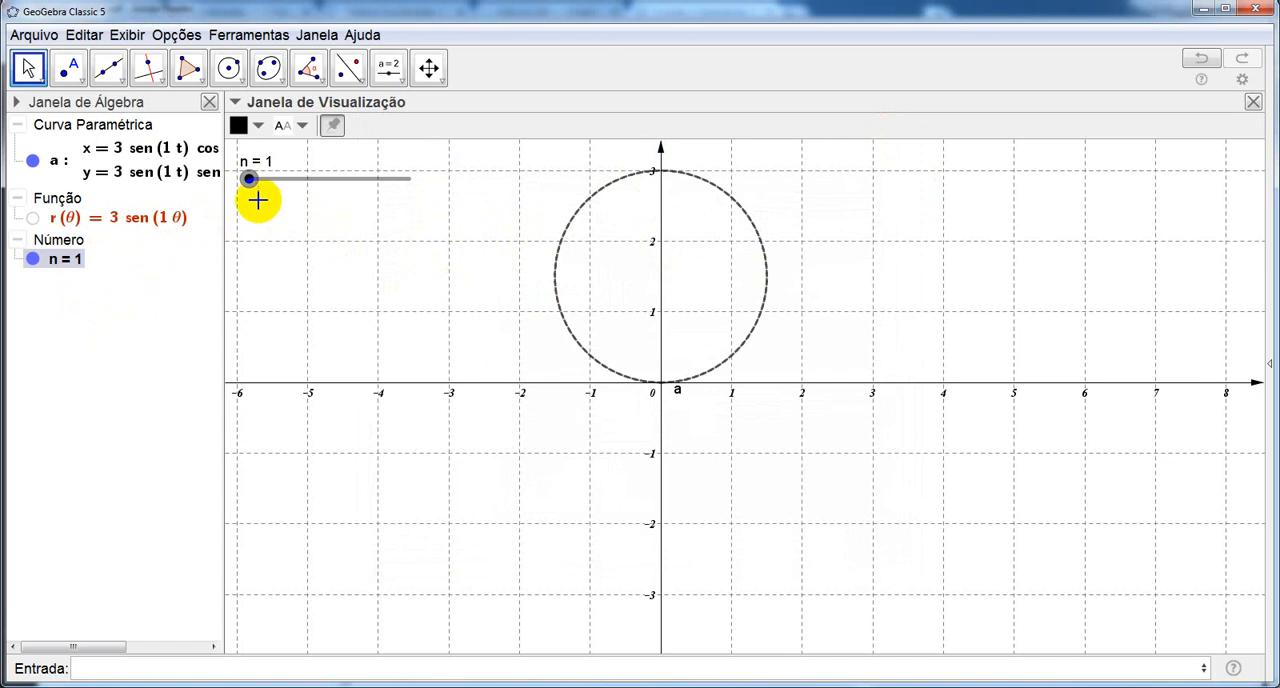
pyautogui.press('Right')
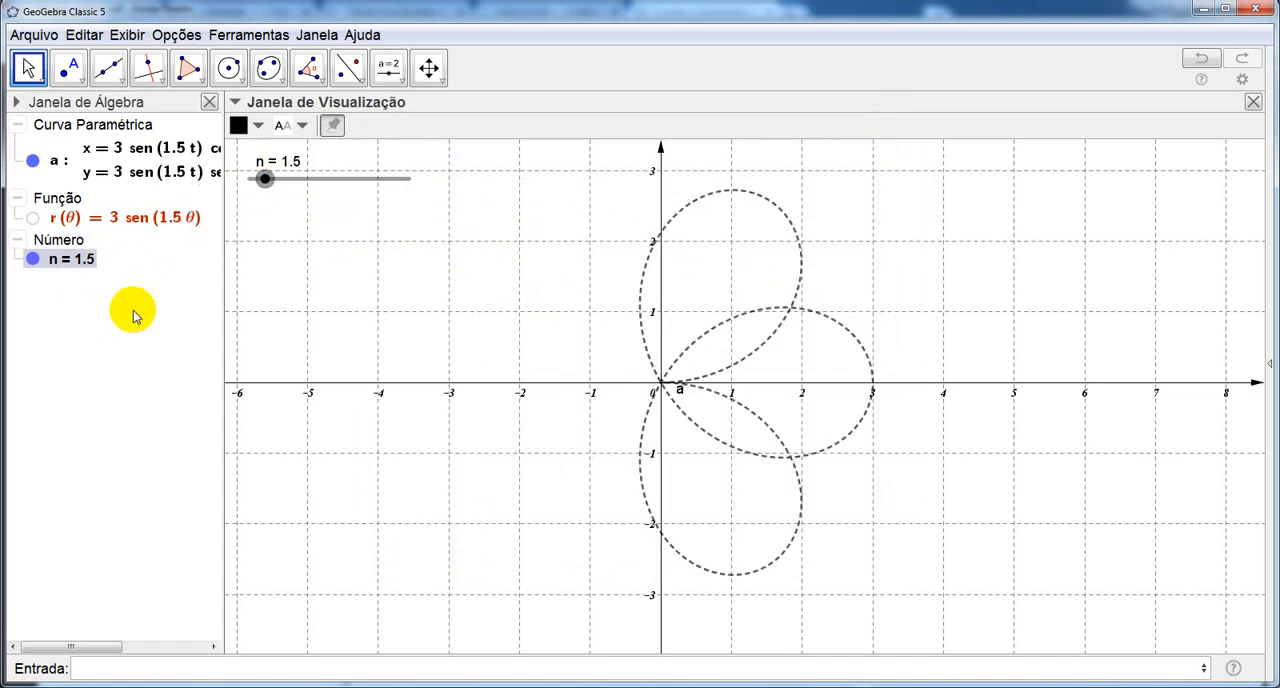
pyautogui.press('Right')
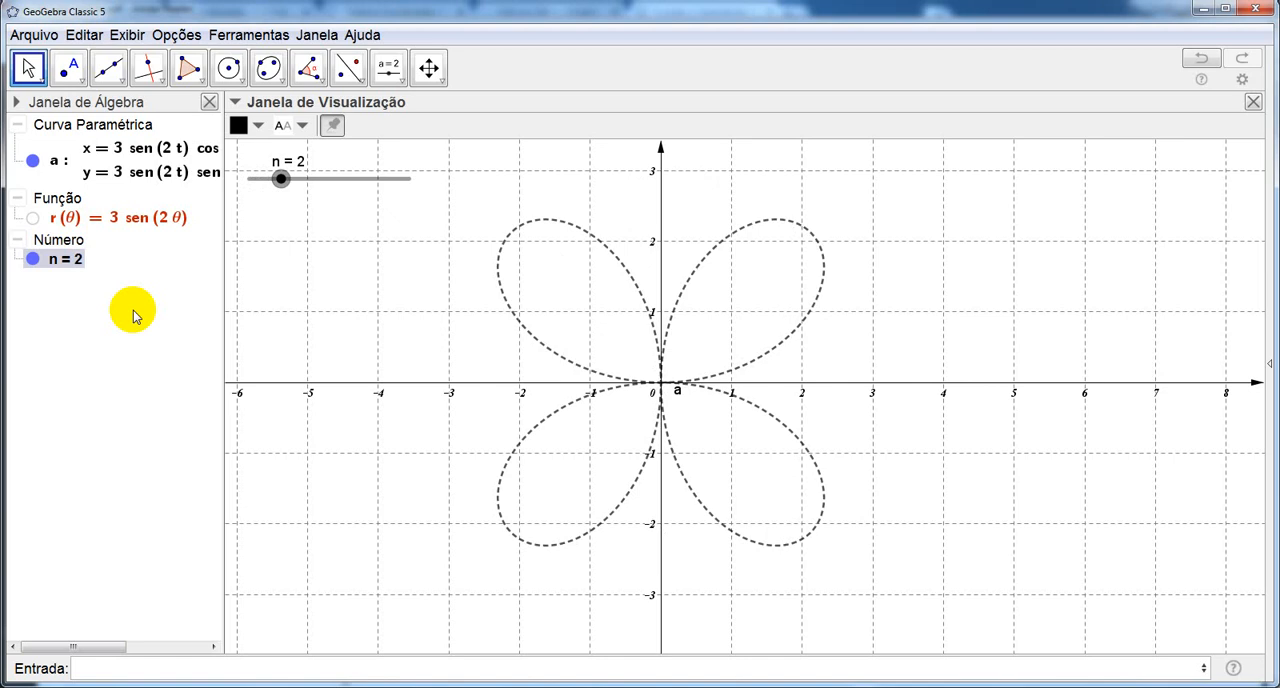
# Set the increment of slider n to 1 and close its properties.
pyautogui.rightClick(282, 180)
pyautogui.click(368, 395)
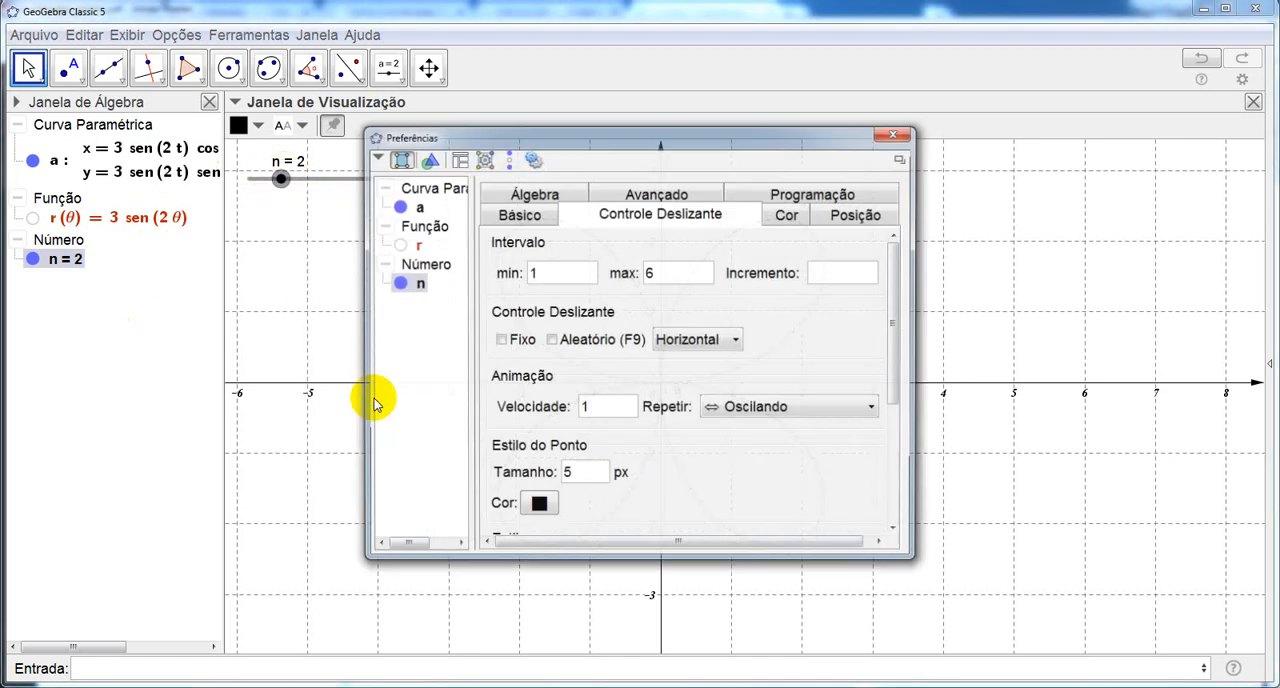
pyautogui.click(533, 193)
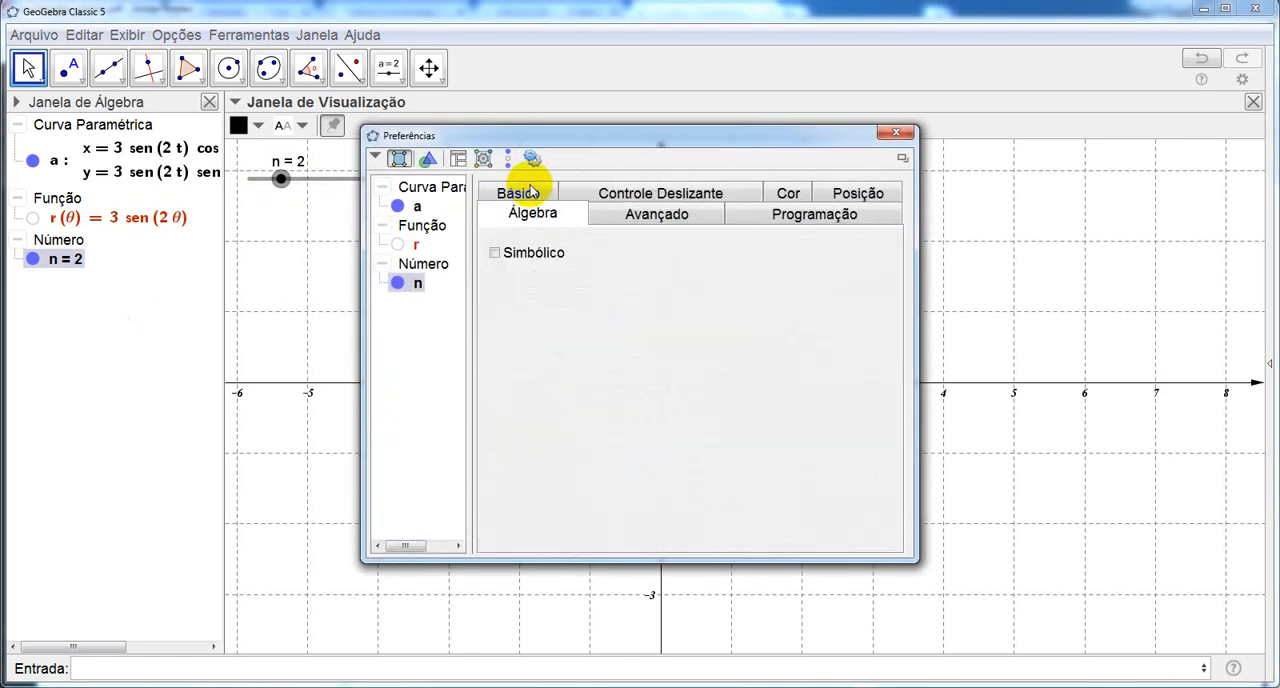
pyautogui.click(620, 194)
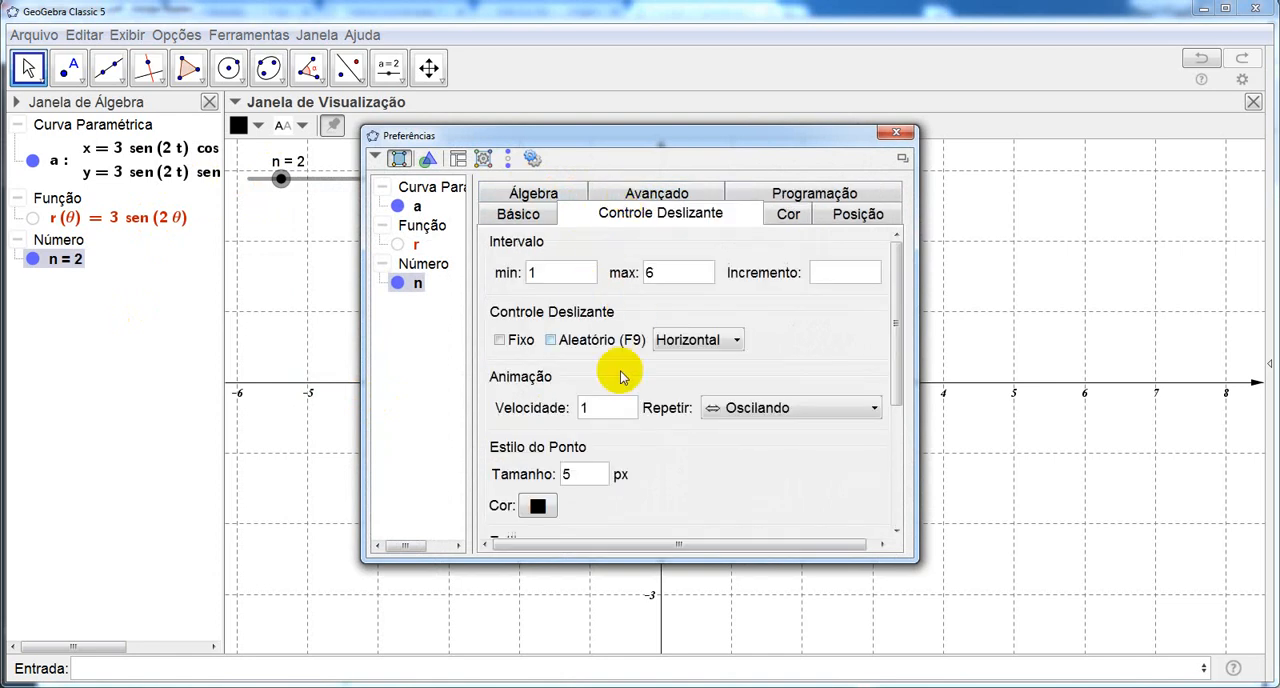
pyautogui.click(826, 273)
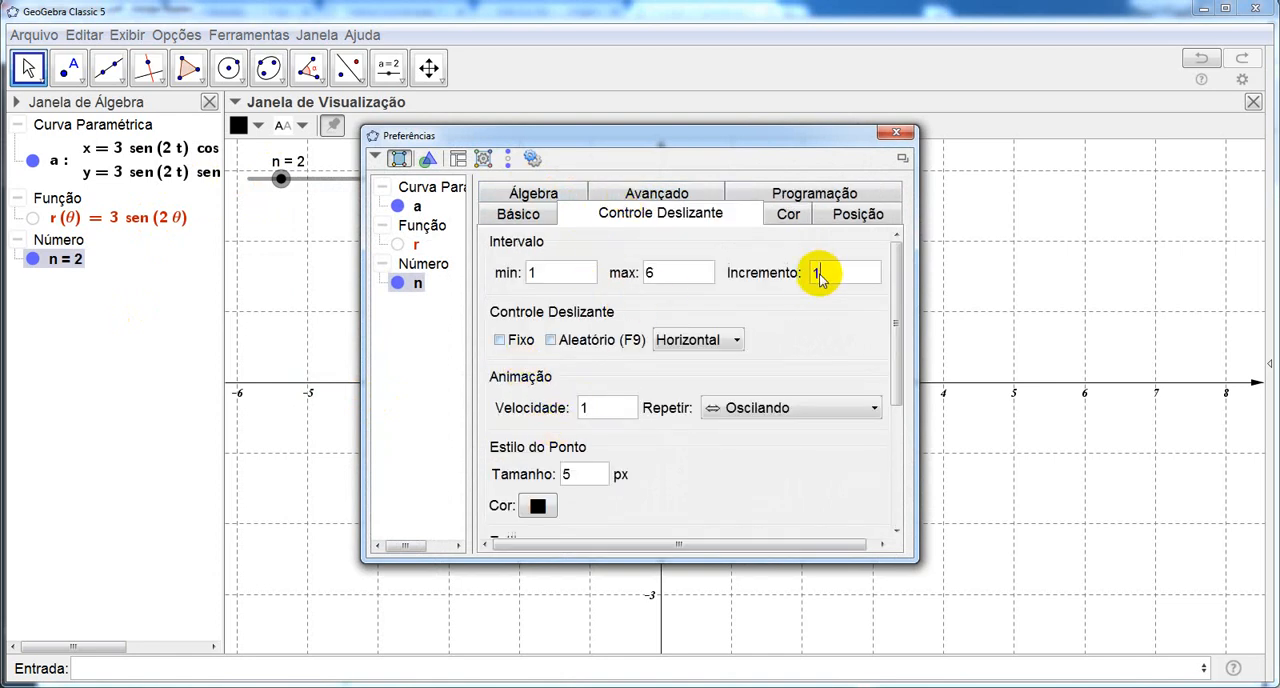
pyautogui.click(895, 135)
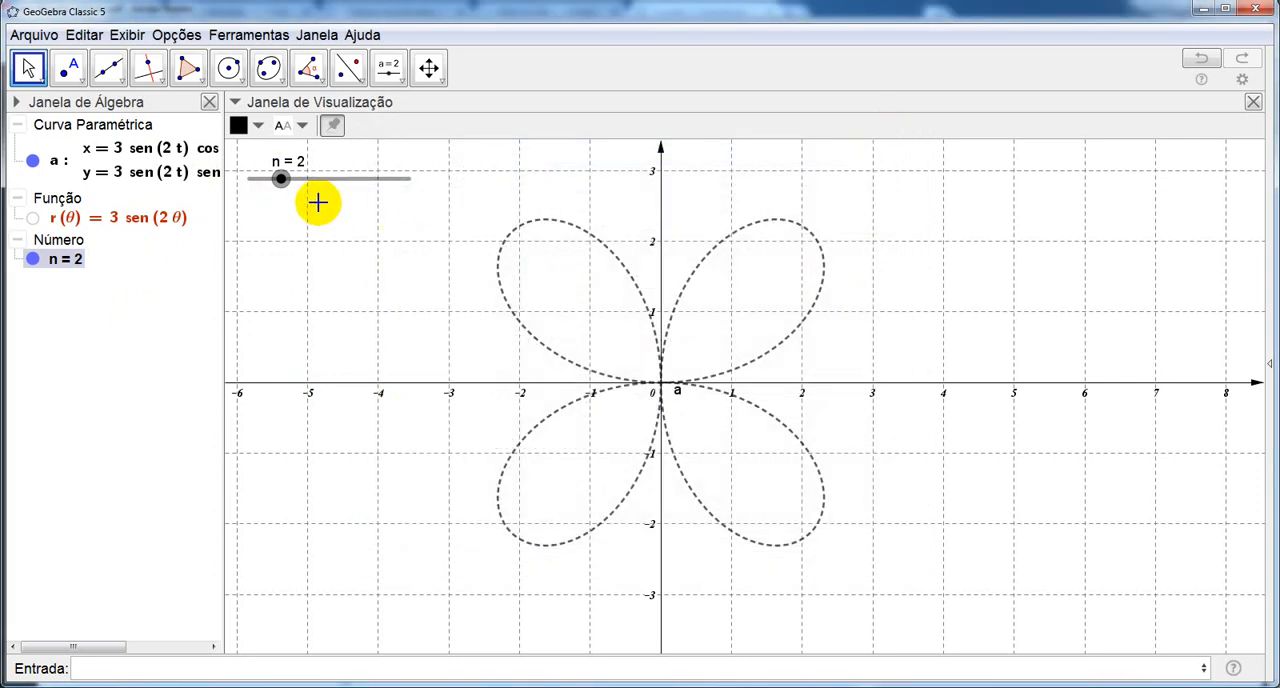
# Raise slider n one unit at a time up to 6 to vary the rose curve.
pyautogui.press('Right')
pyautogui.press('Right')
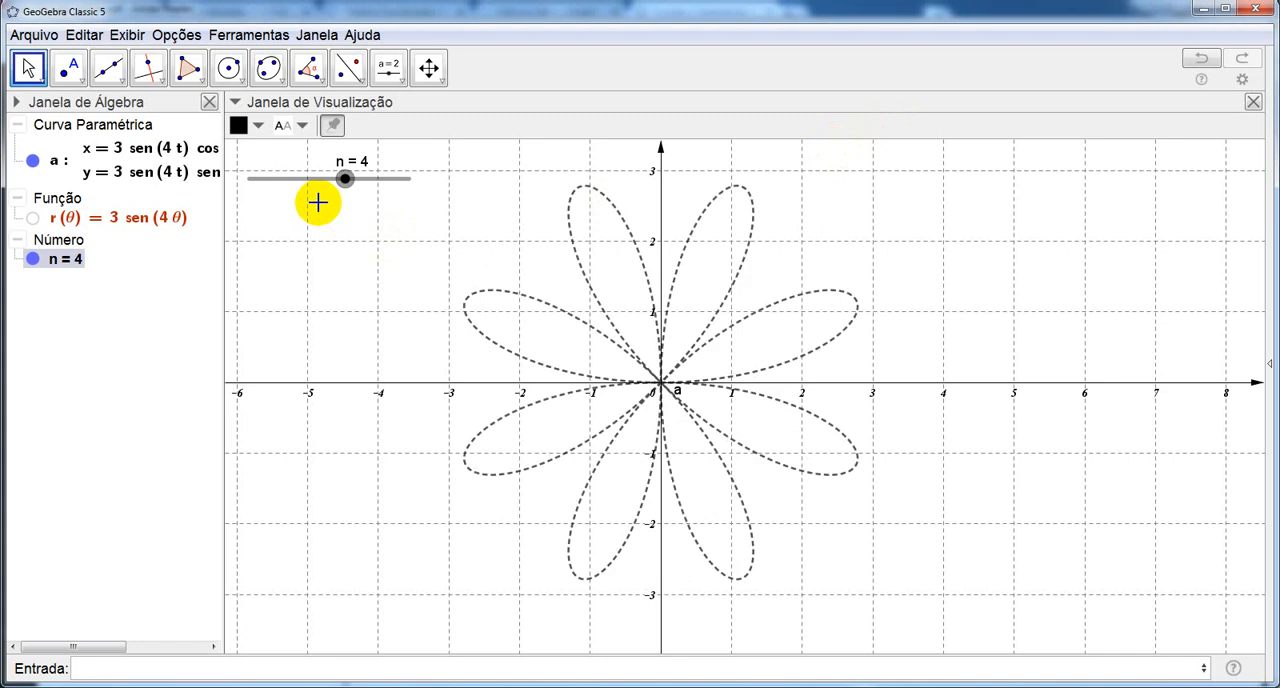
pyautogui.press('Right')
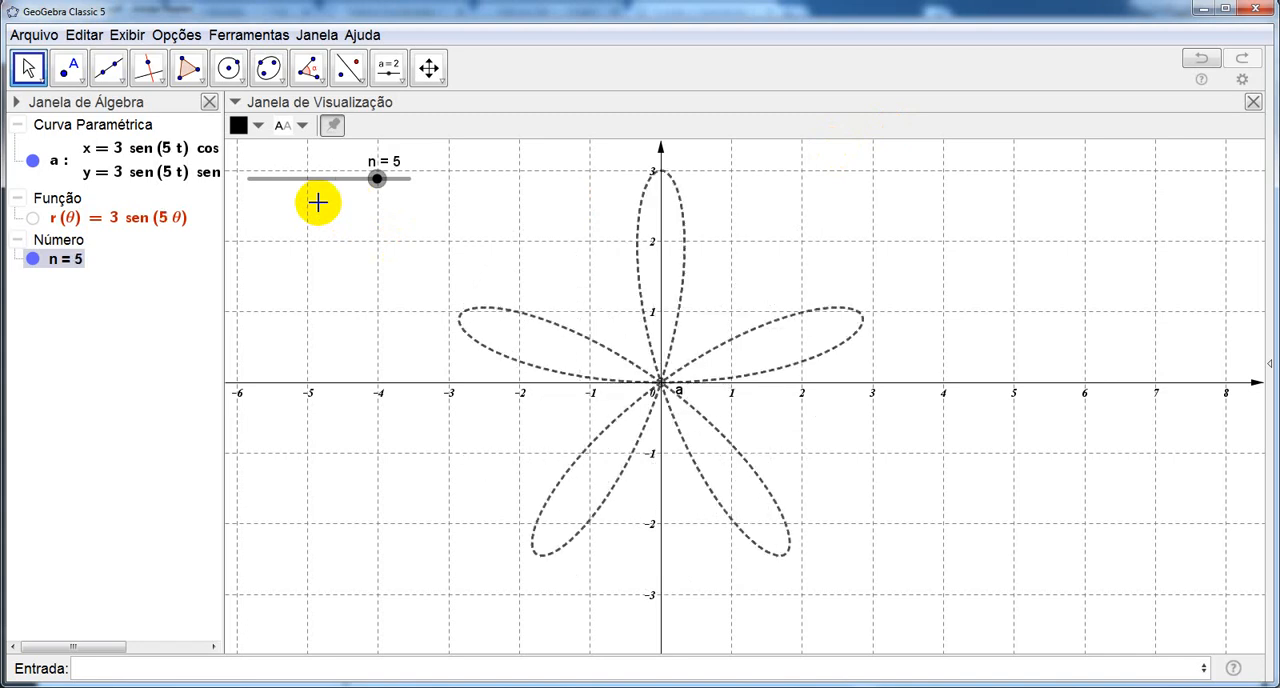
pyautogui.press('Right')
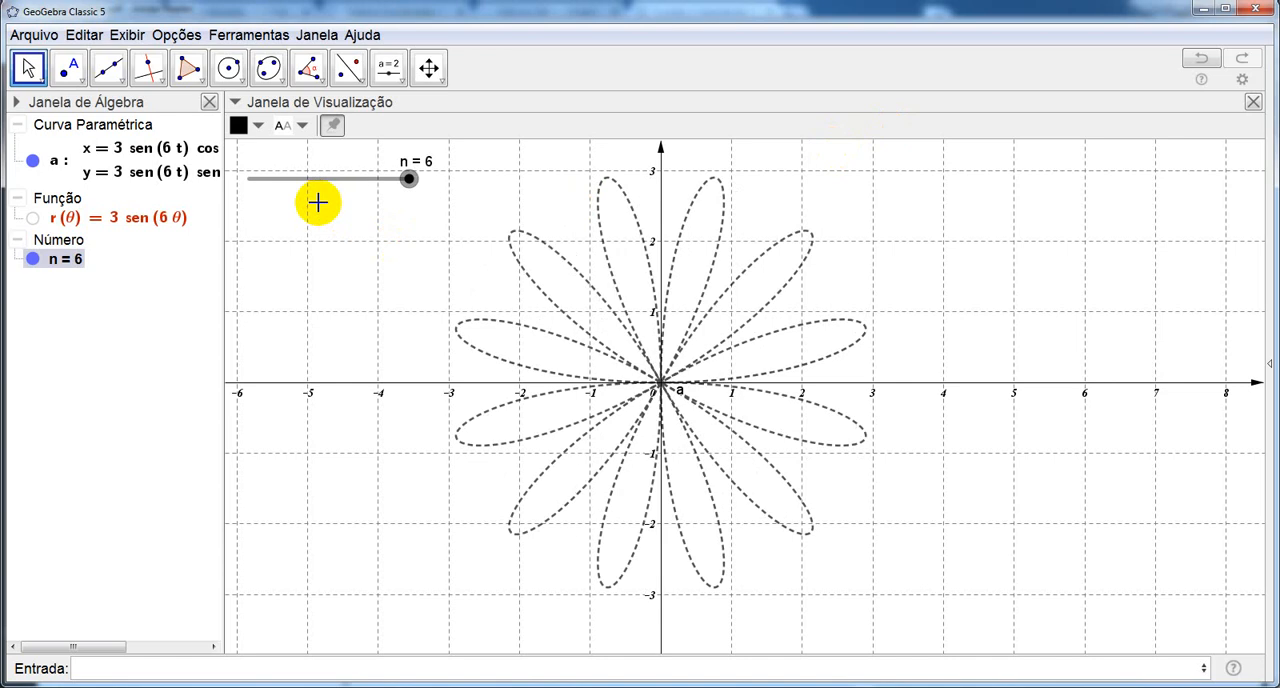
# Lower slider n one unit at a time to 1 and raise it back to 3.
pyautogui.press('Left')
pyautogui.press('Left')
pyautogui.press('Left')
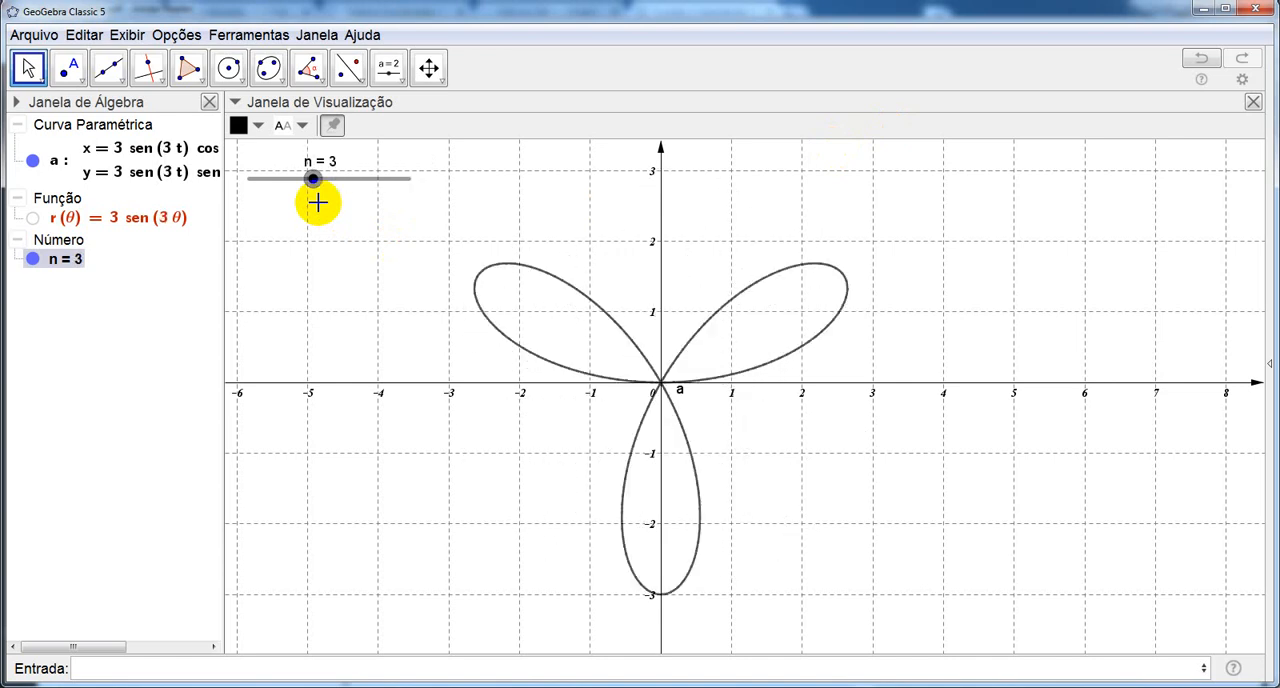
pyautogui.press('Left')
pyautogui.press('Left')
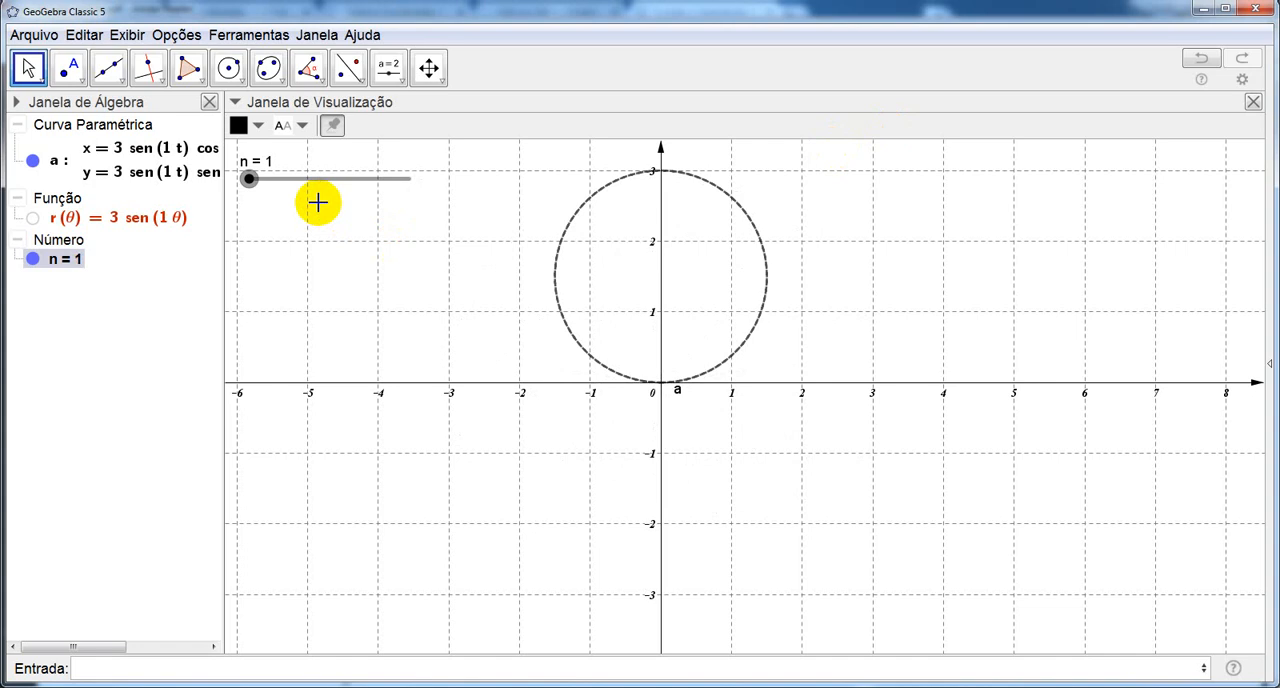
pyautogui.press('Right')
pyautogui.press('Right')
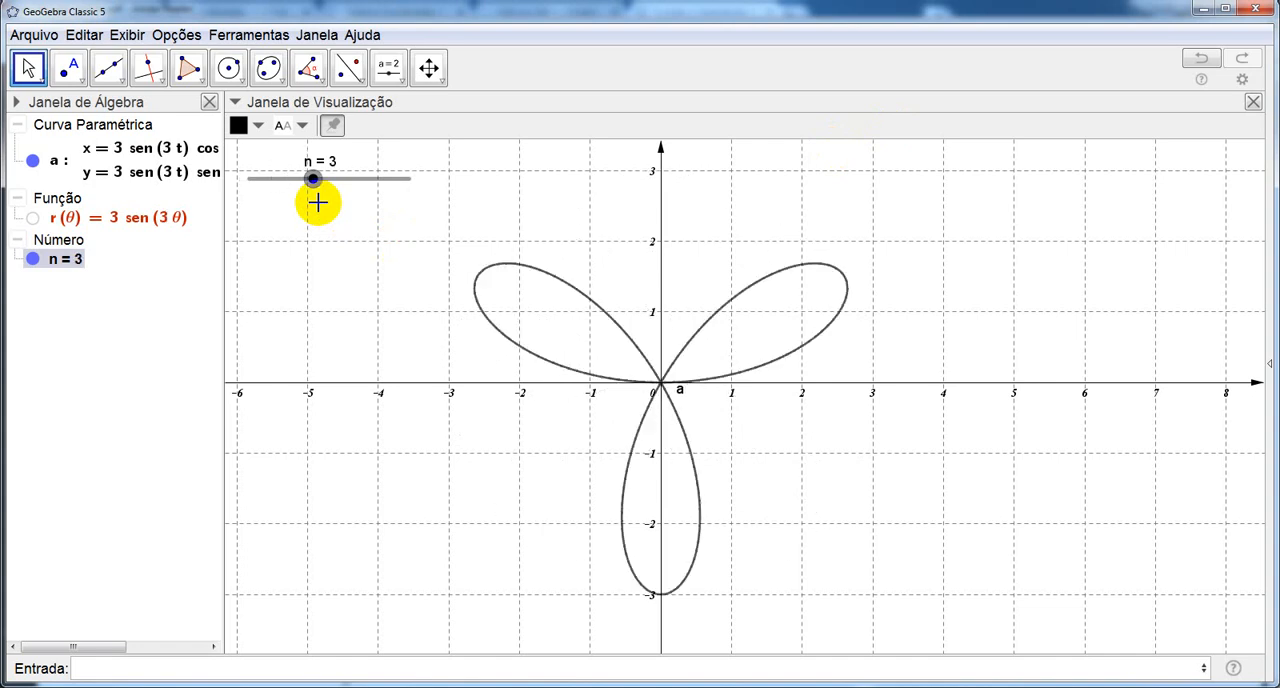